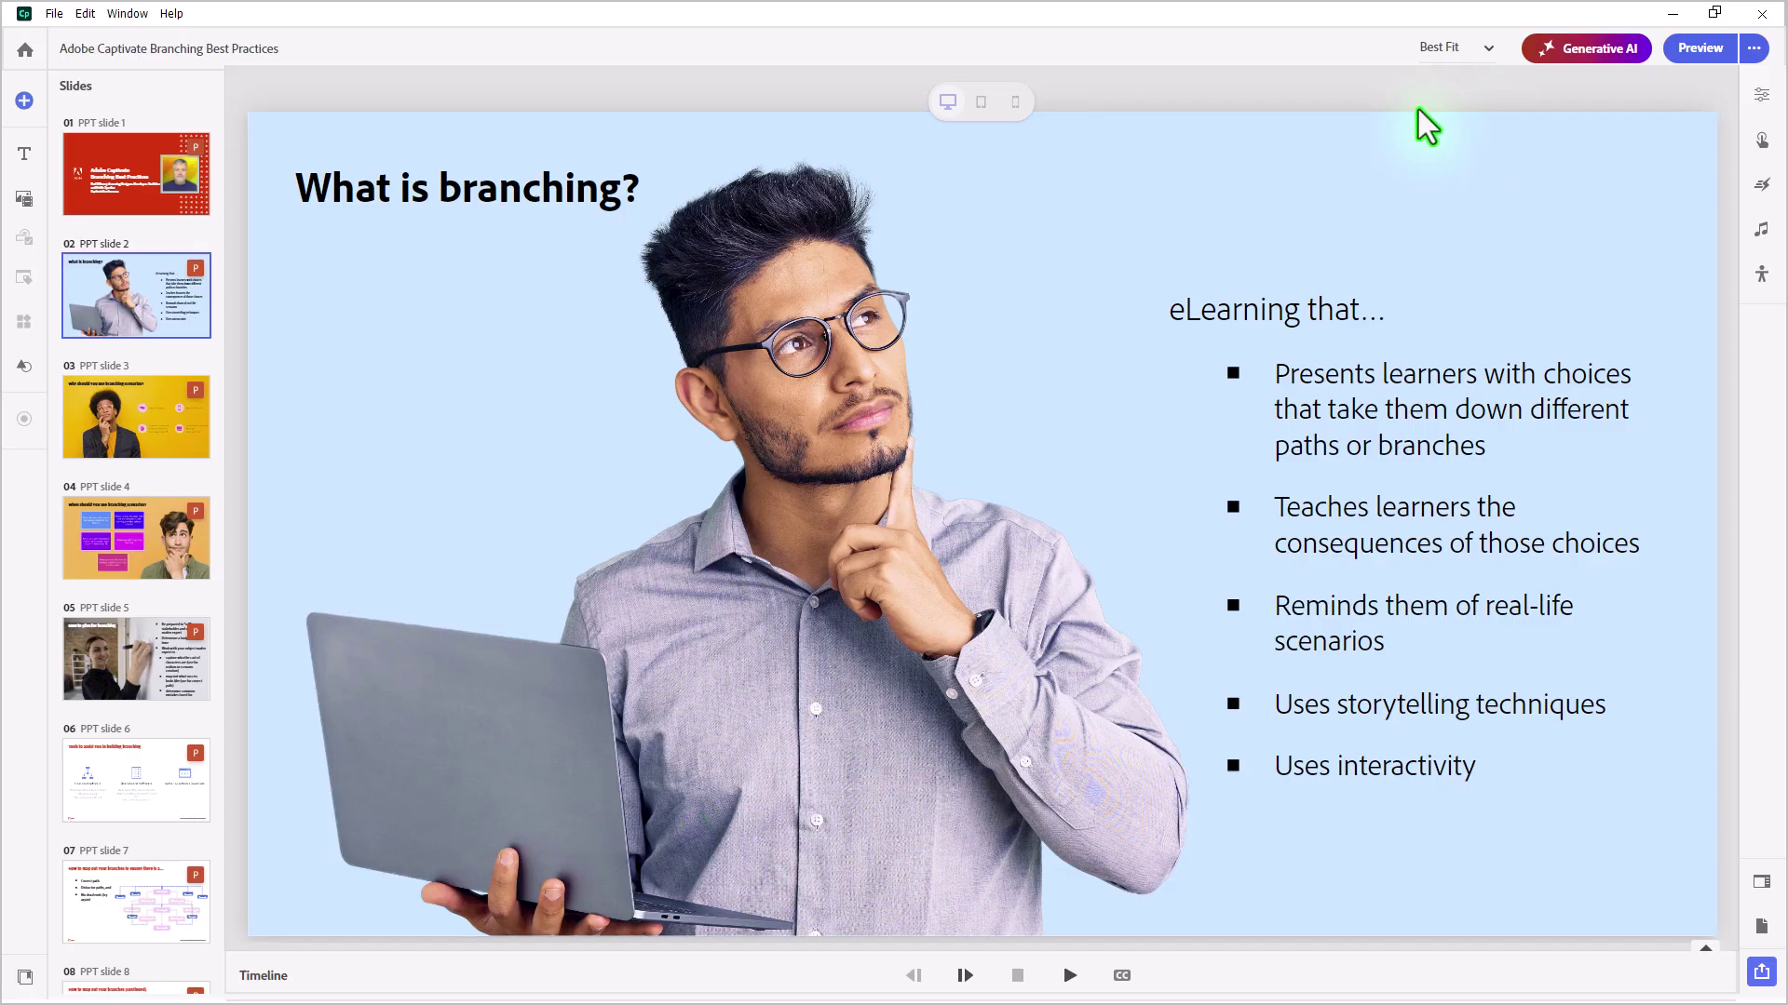
Zoom the slide view out to 75%
click(1468, 53)
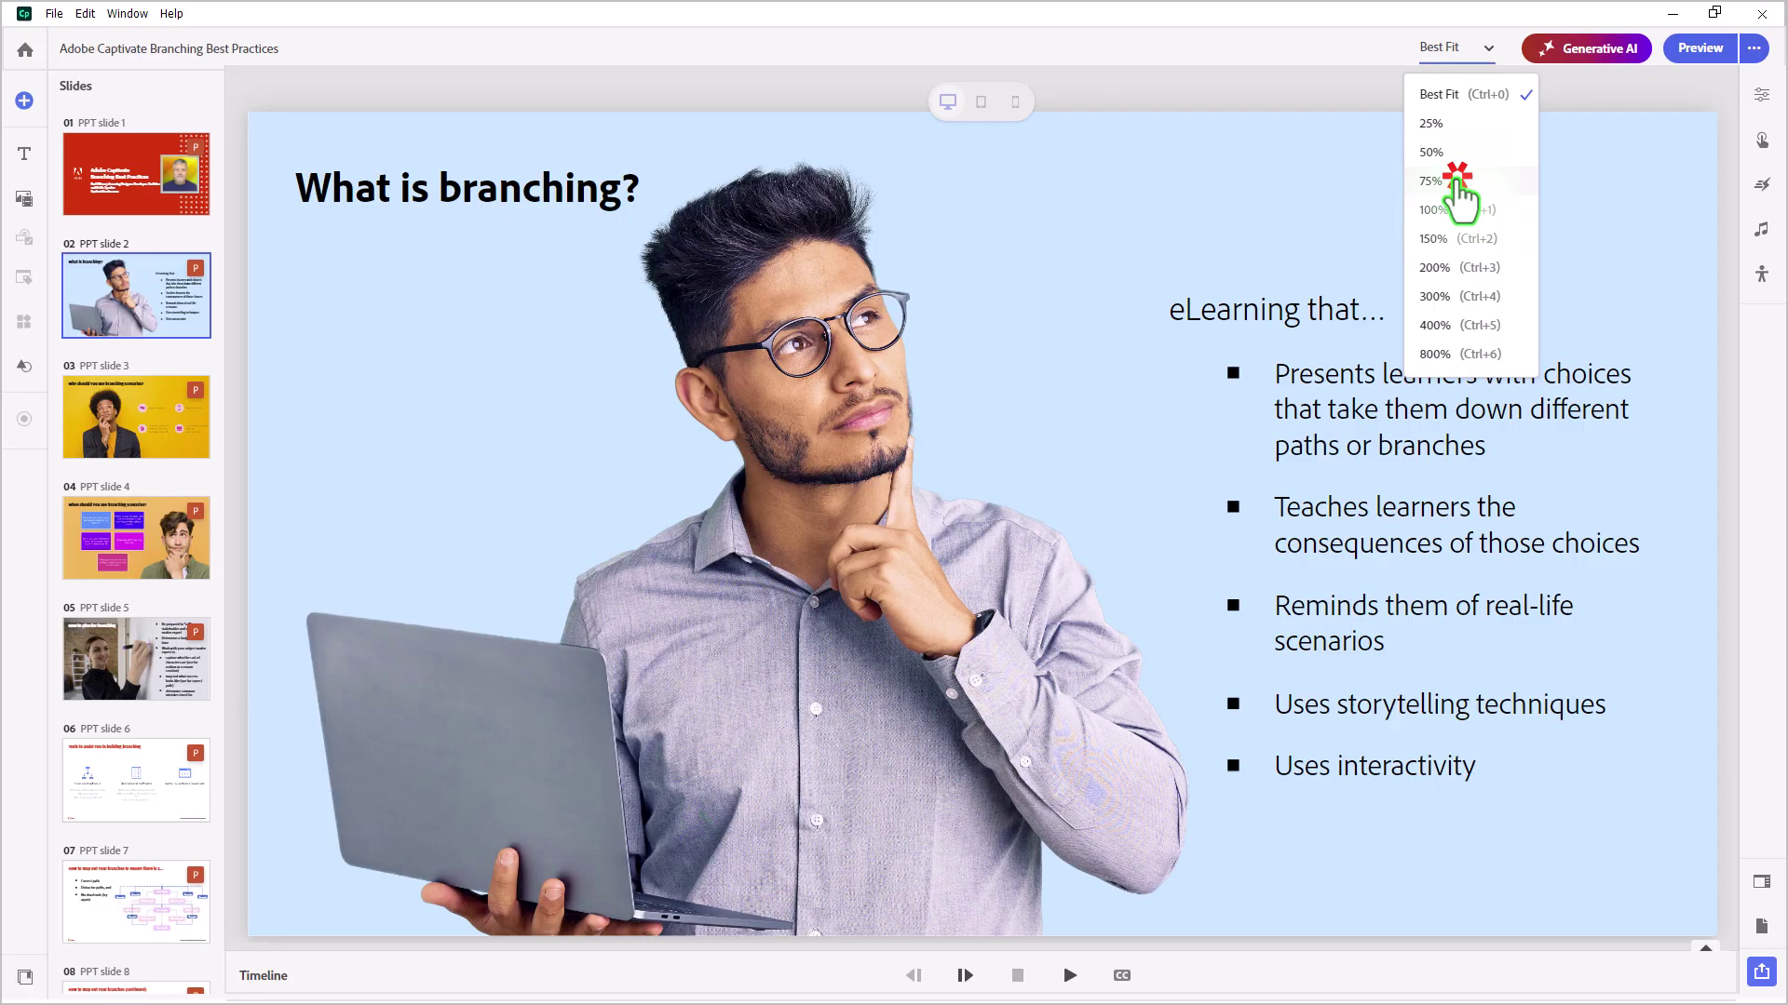
click(1457, 180)
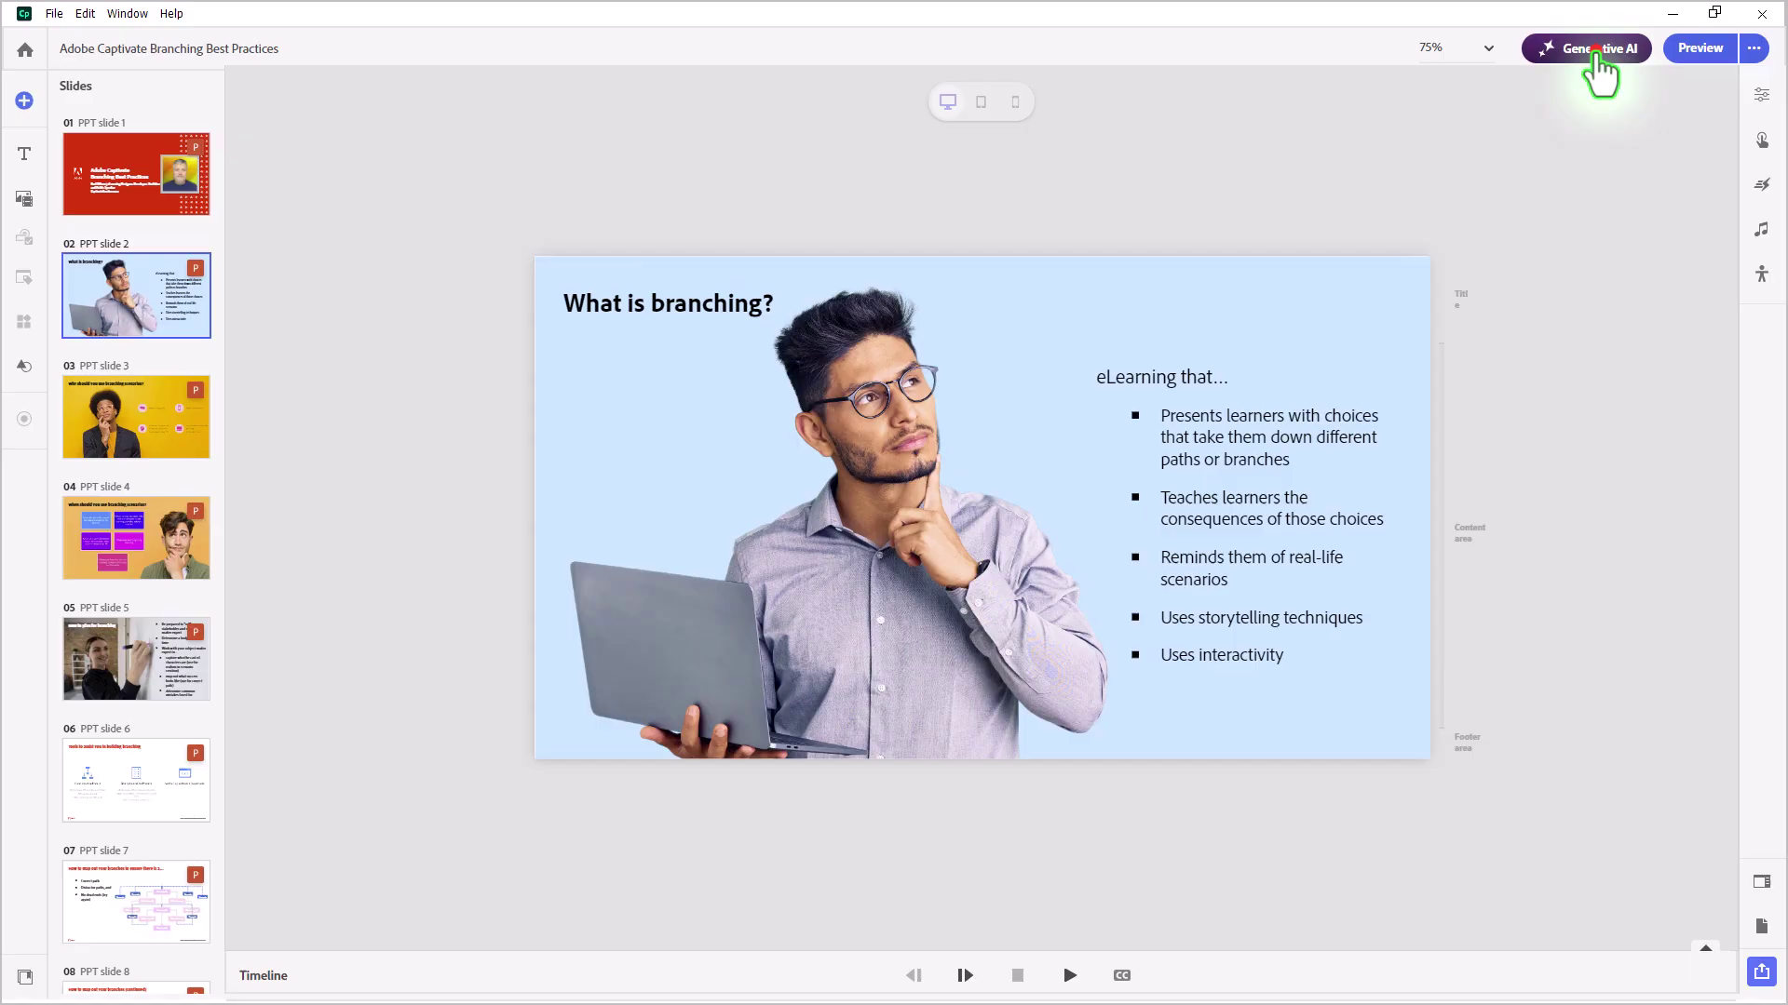
Use Generative AI to draft a narration transcript from the 'What is branching?' slide text
click(1598, 51)
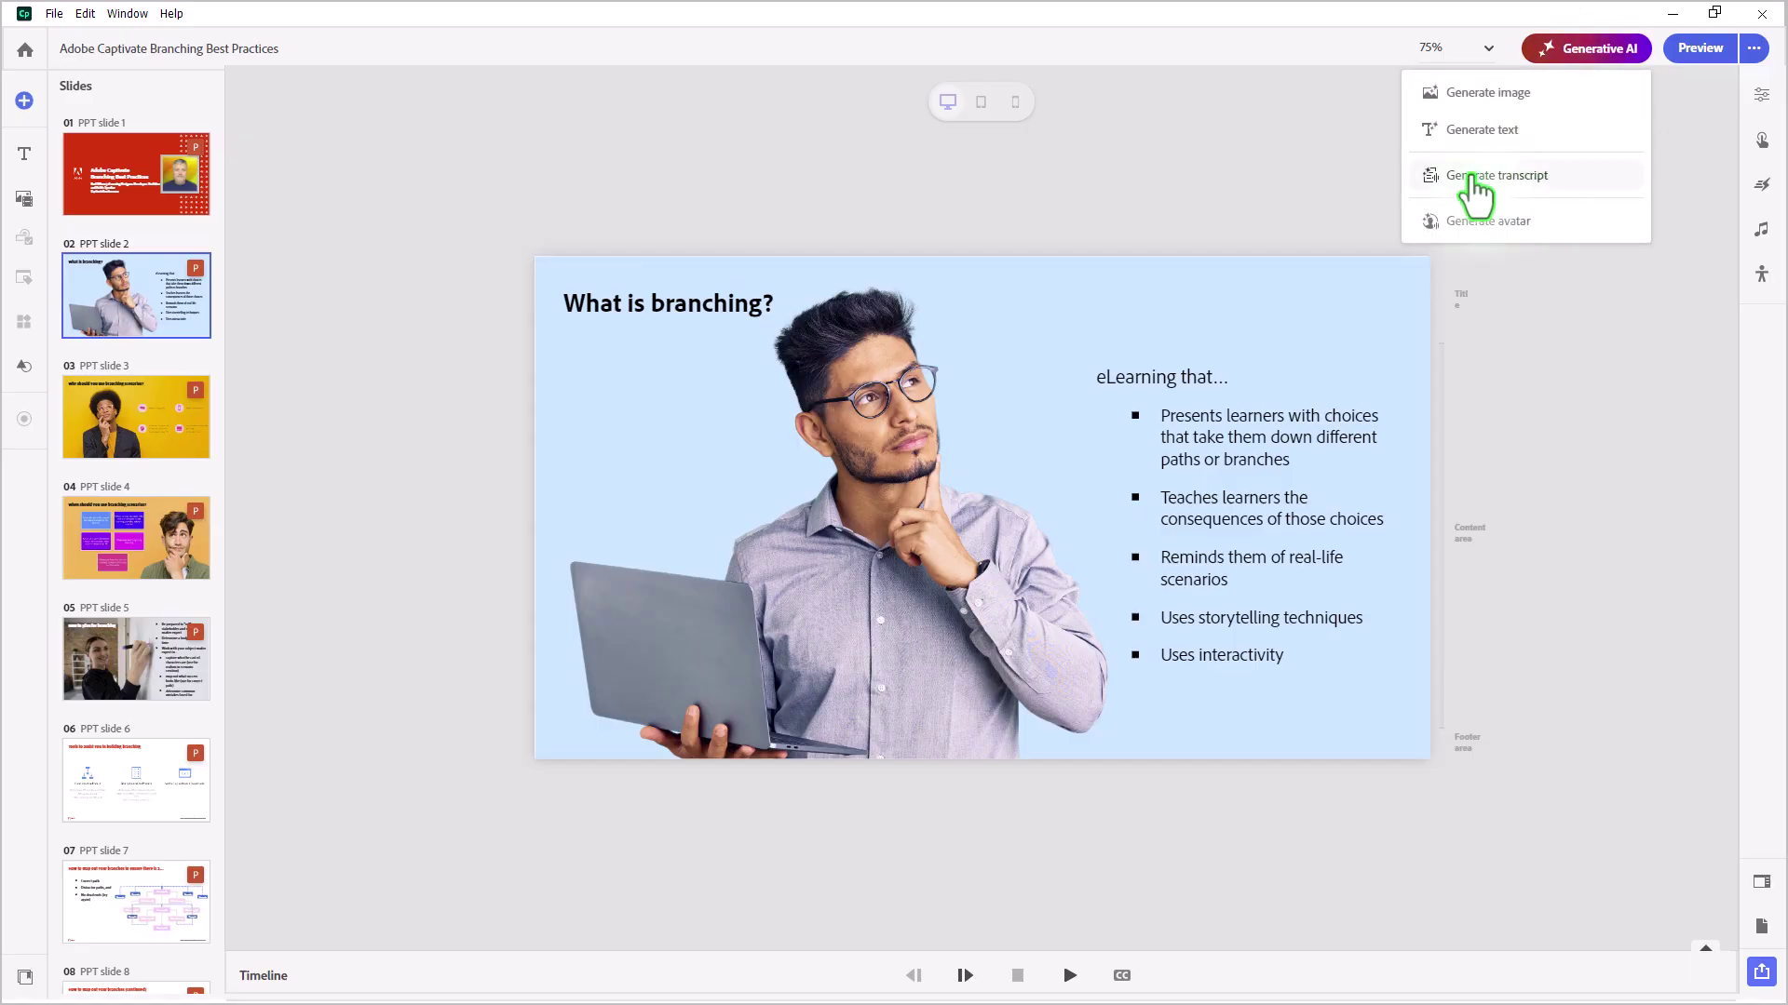
click(1474, 179)
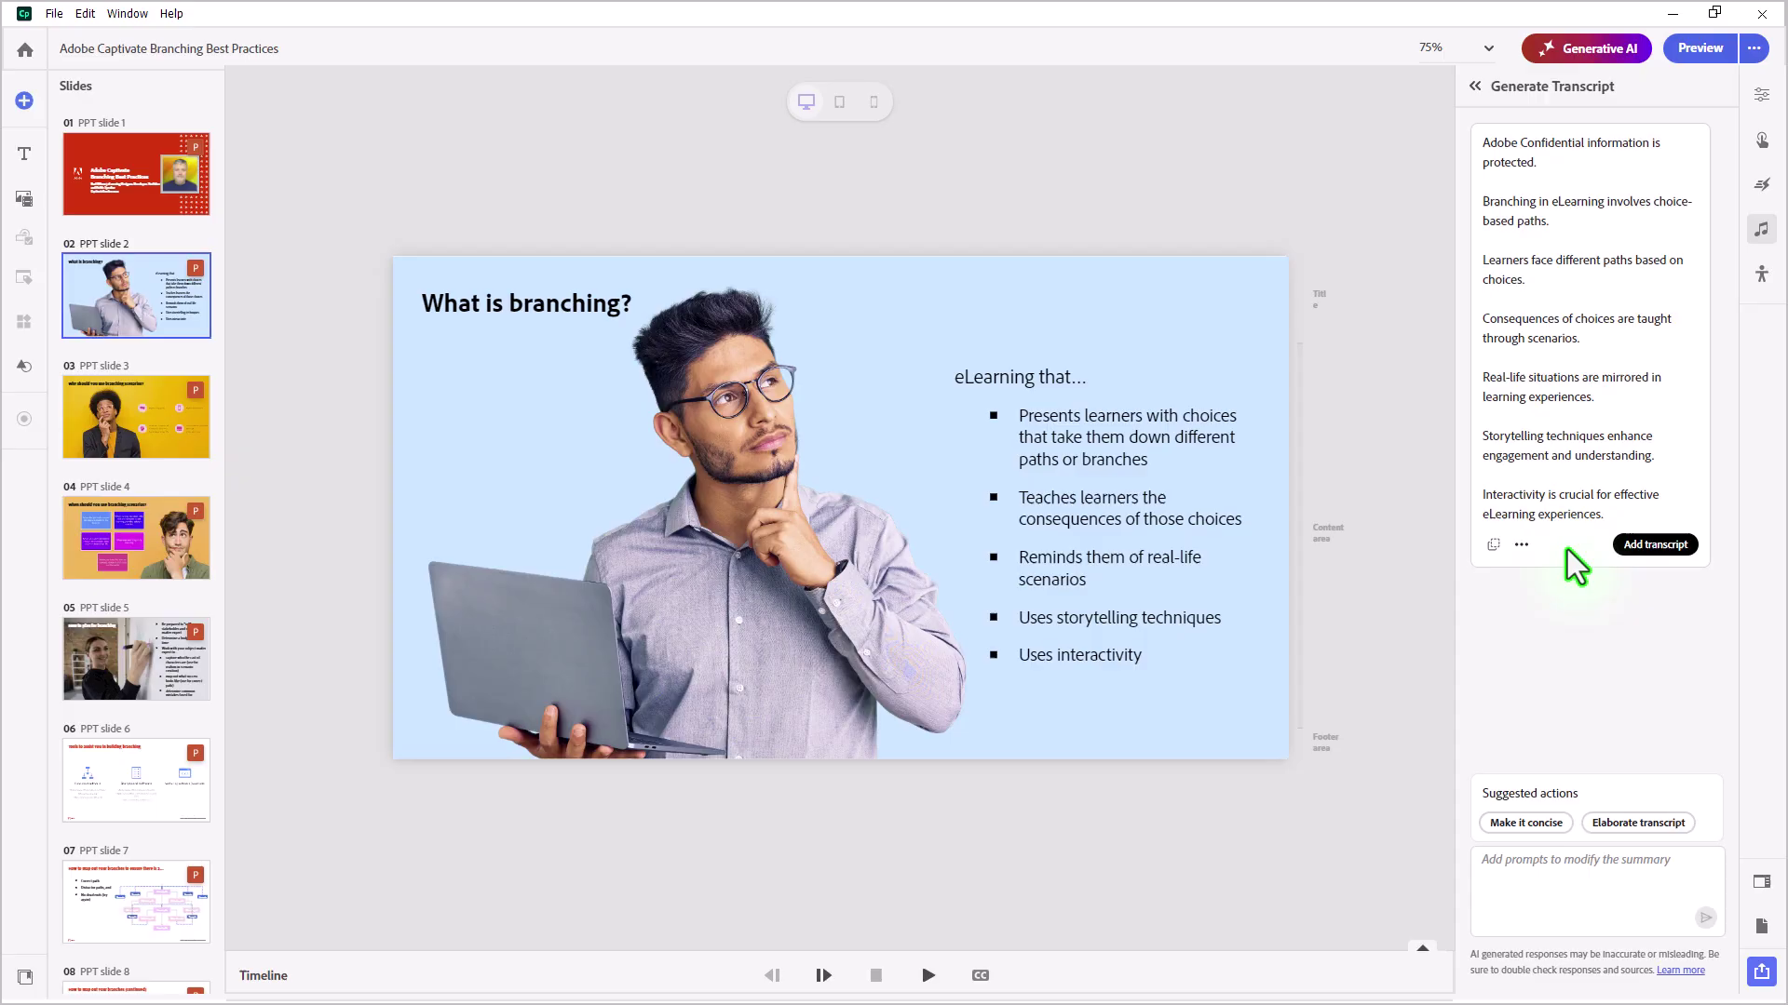
Regenerate the transcript as an elaborated version easy to read at a grade 8 level
click(1631, 829)
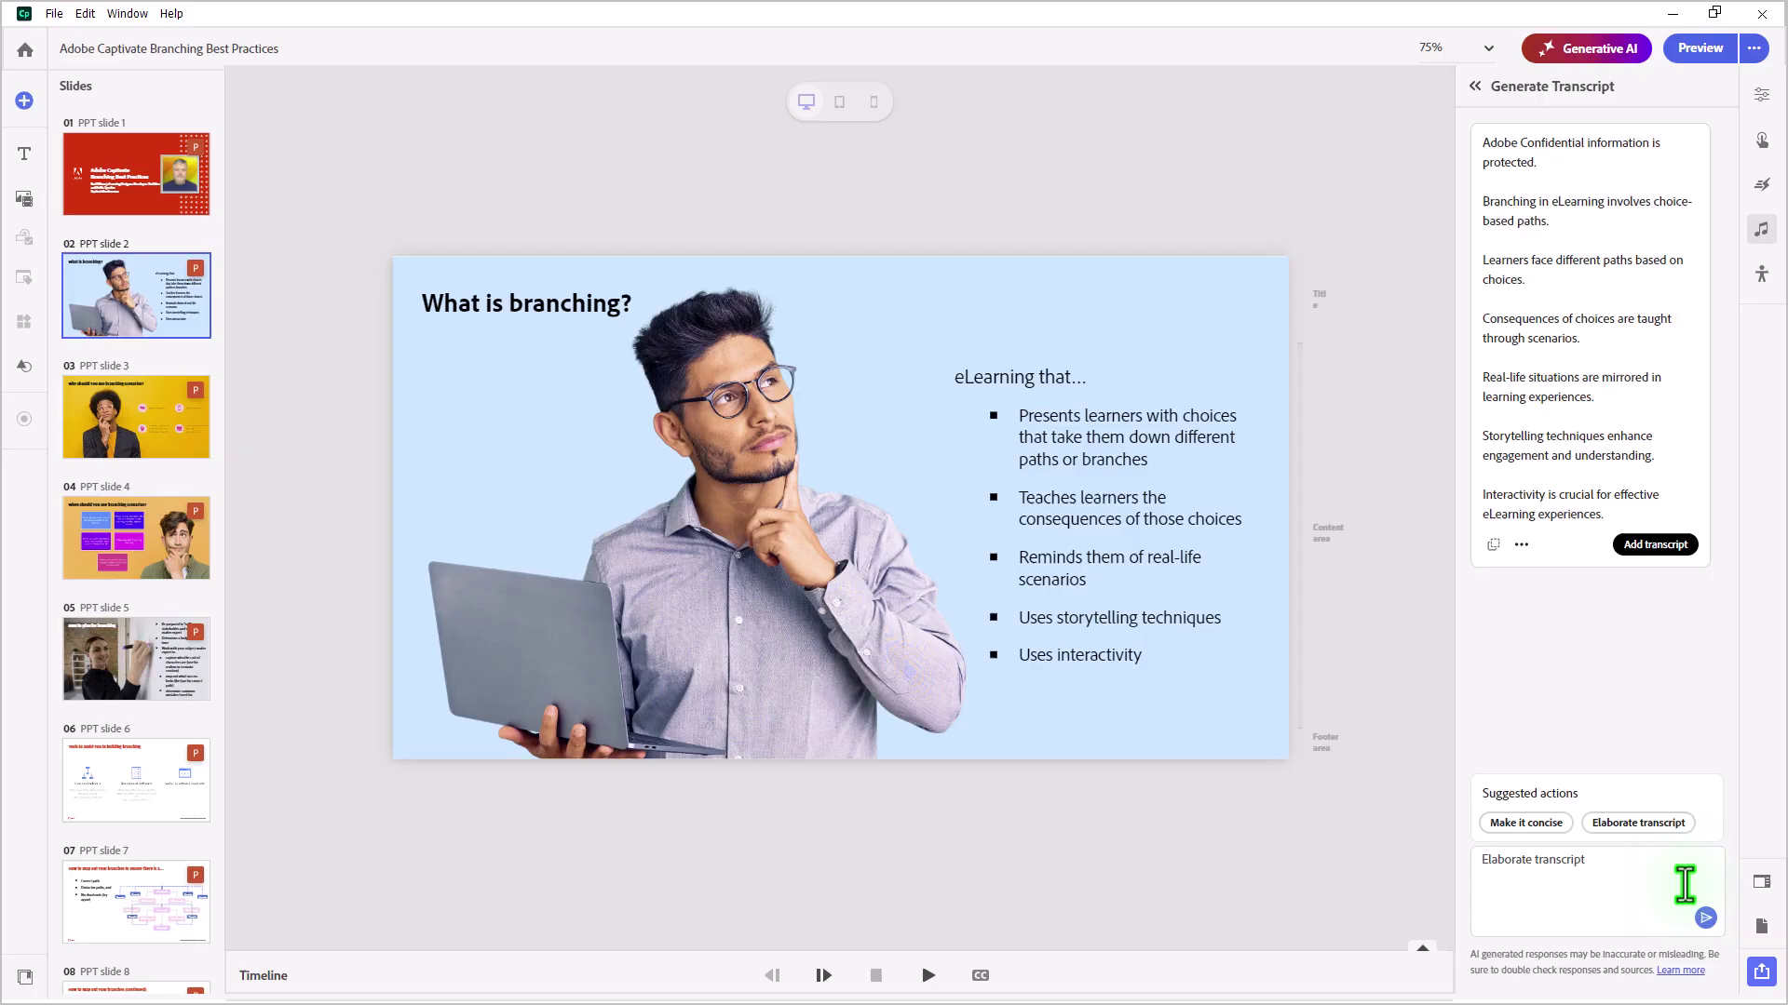
text(but keep it easy for someone with a grade 8 edu)
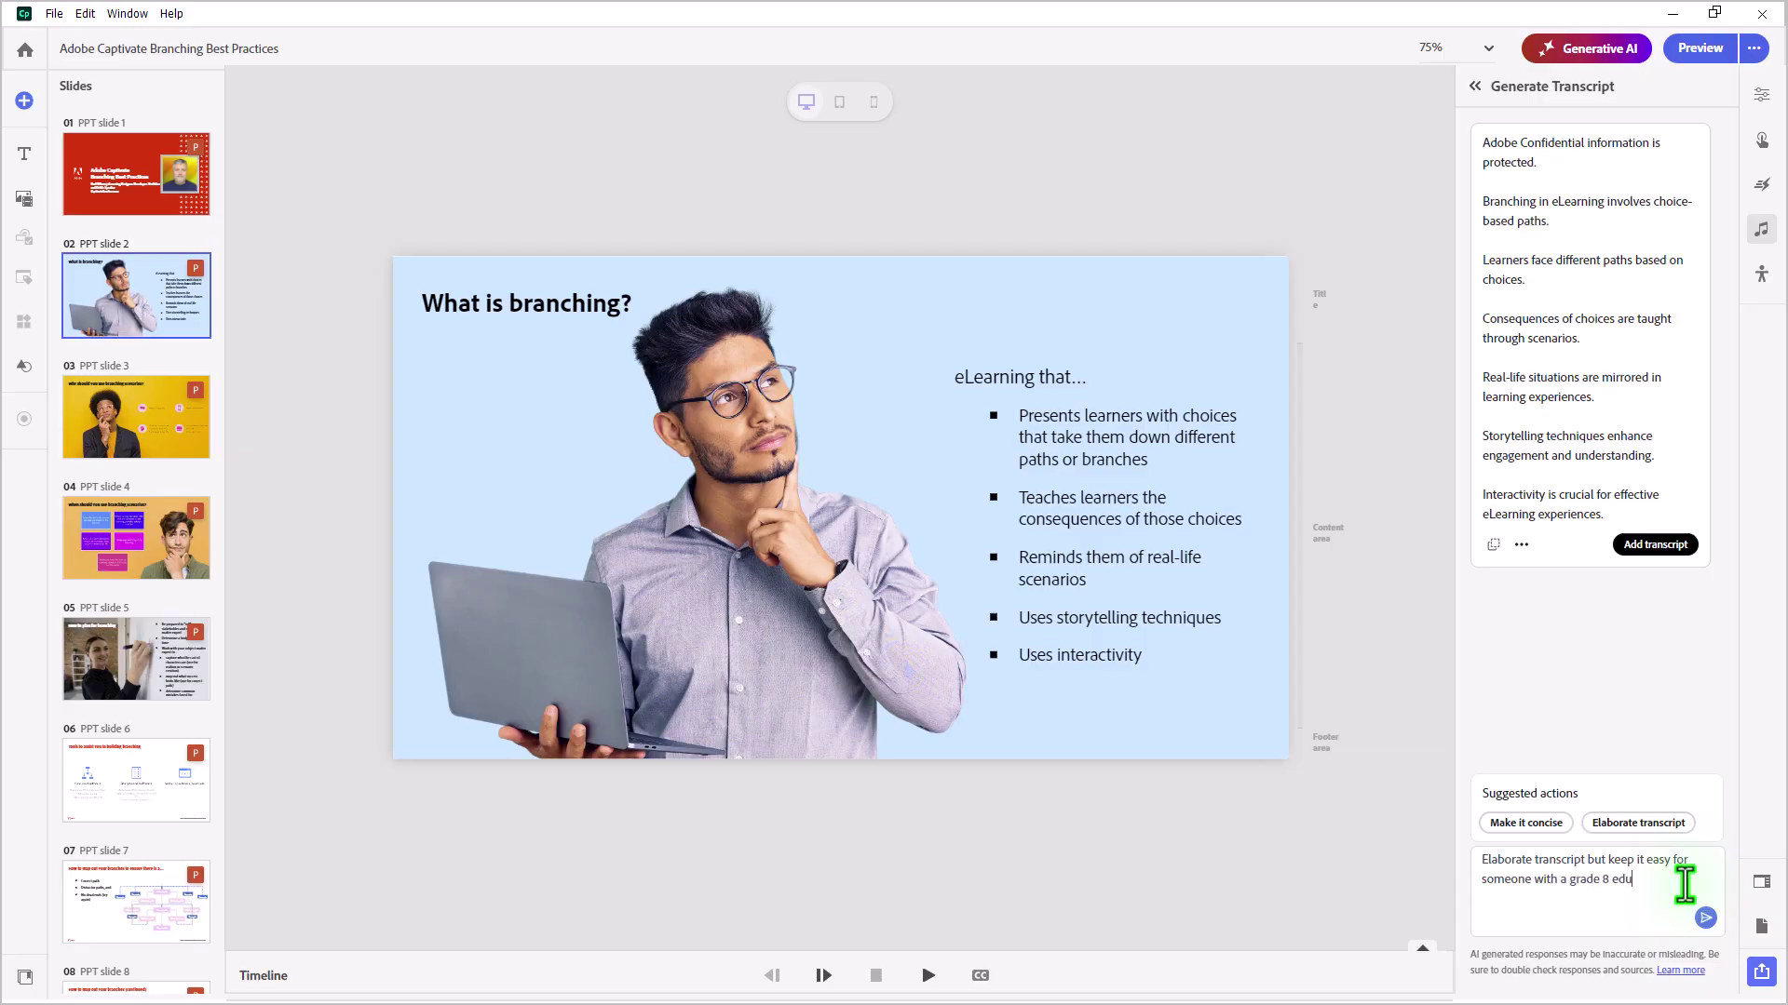
text(cation to read and compr)
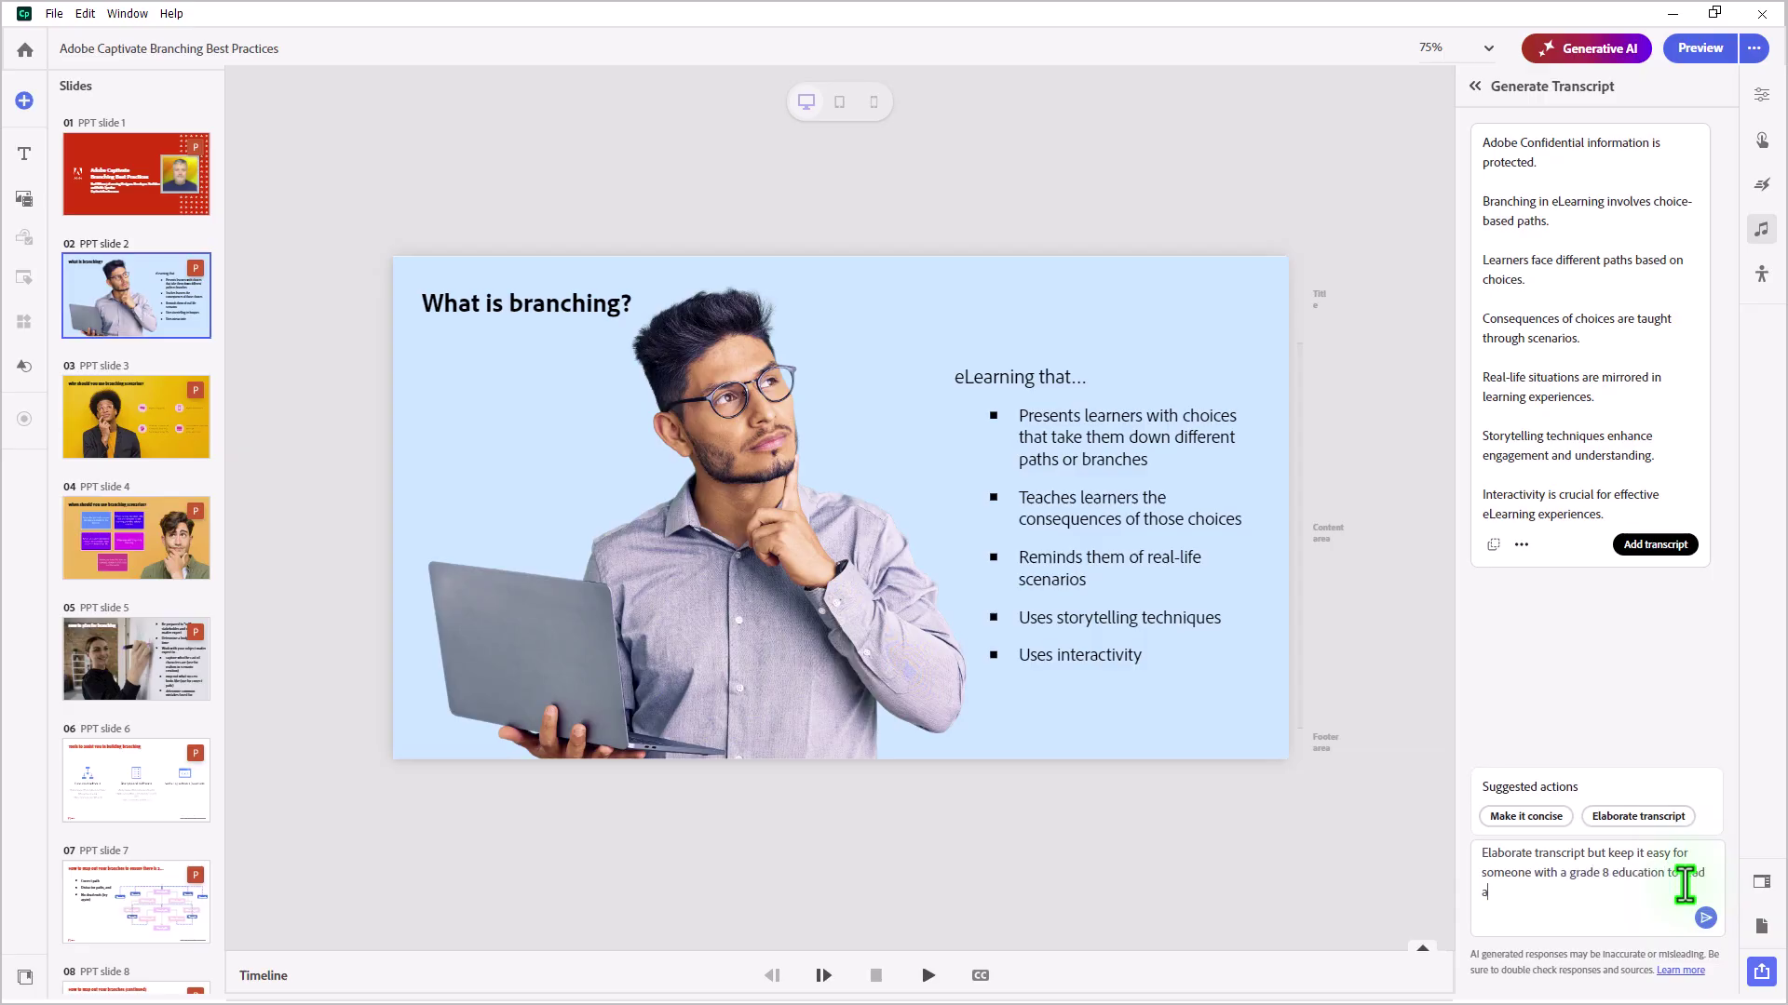
text(ehend.)
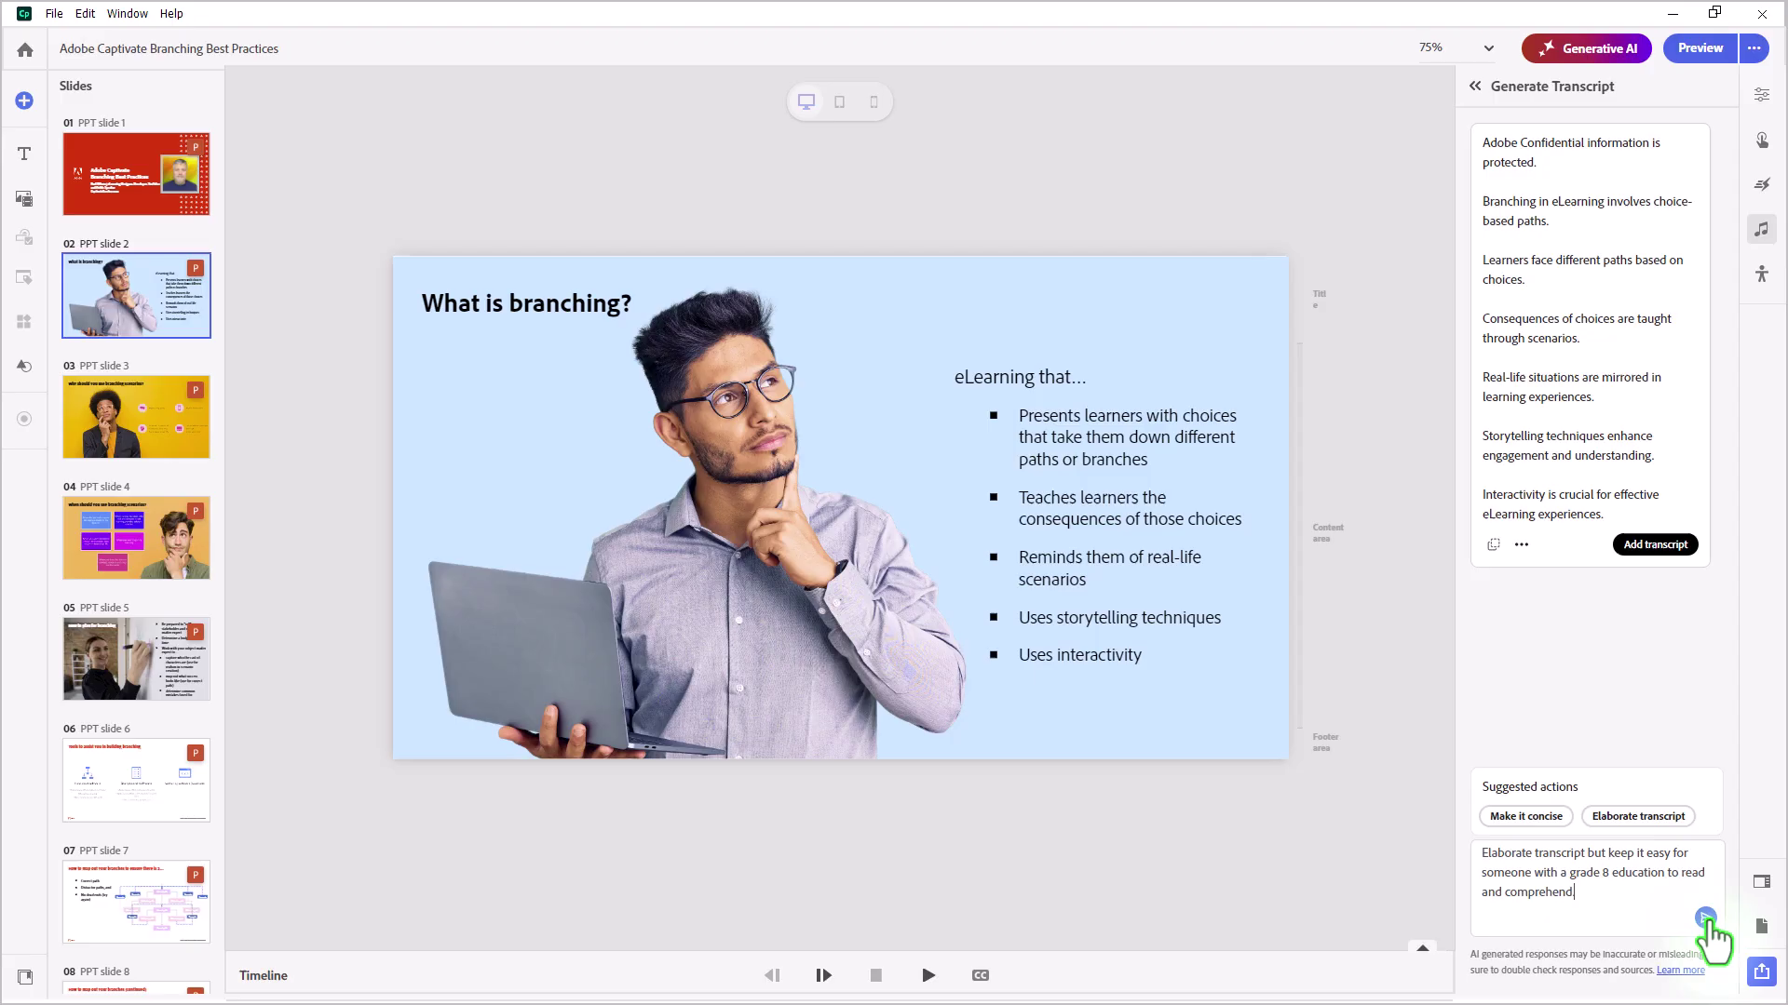
click(1705, 918)
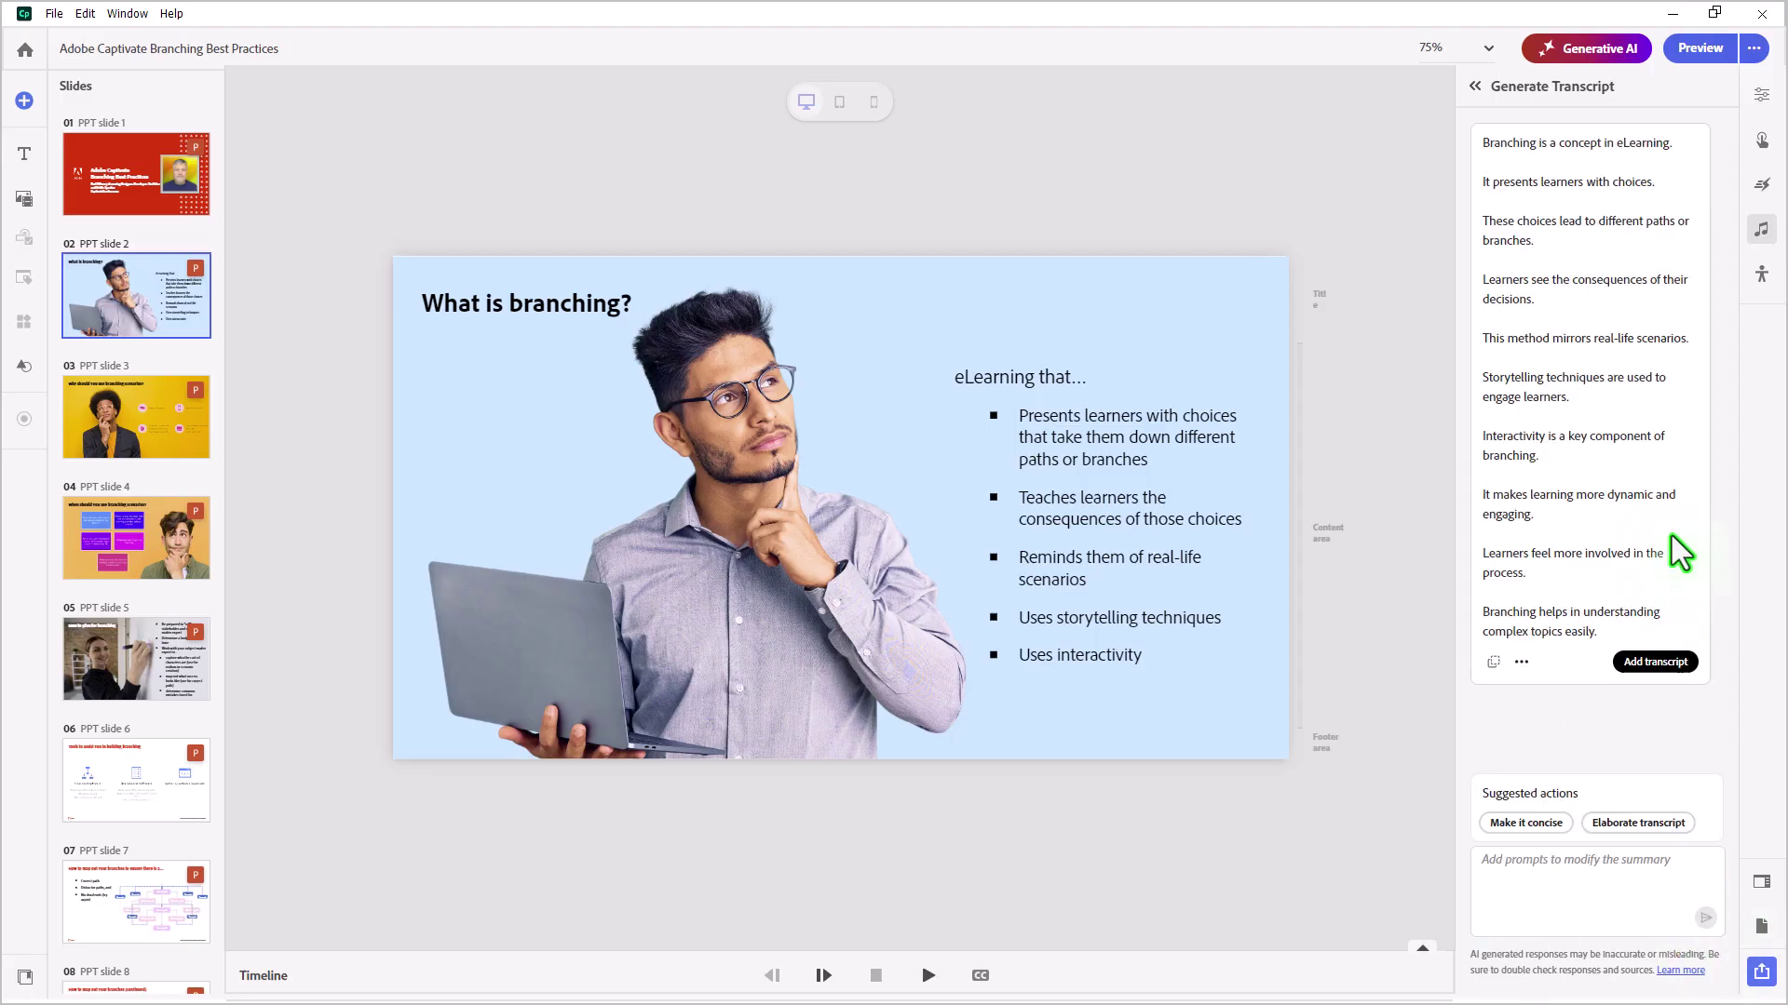
Have the transcript end by telling learners to press the right arrow in the play bar
click(1543, 866)
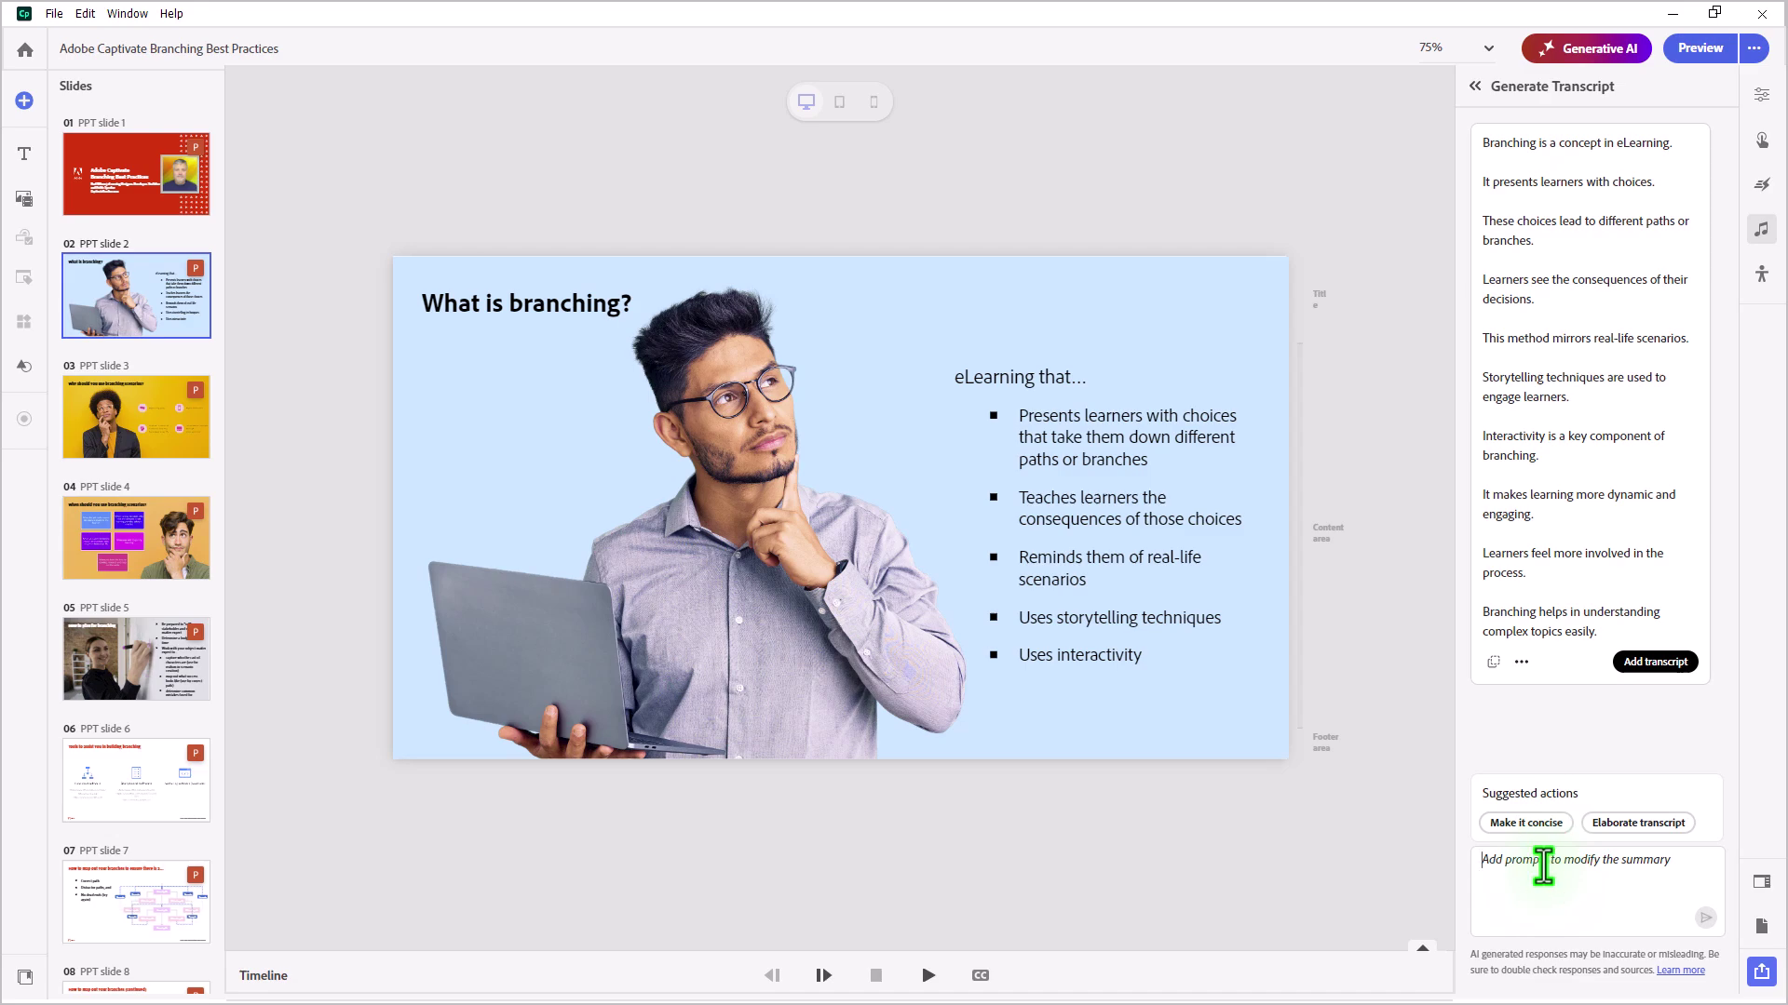
text(Please add a sentenc)
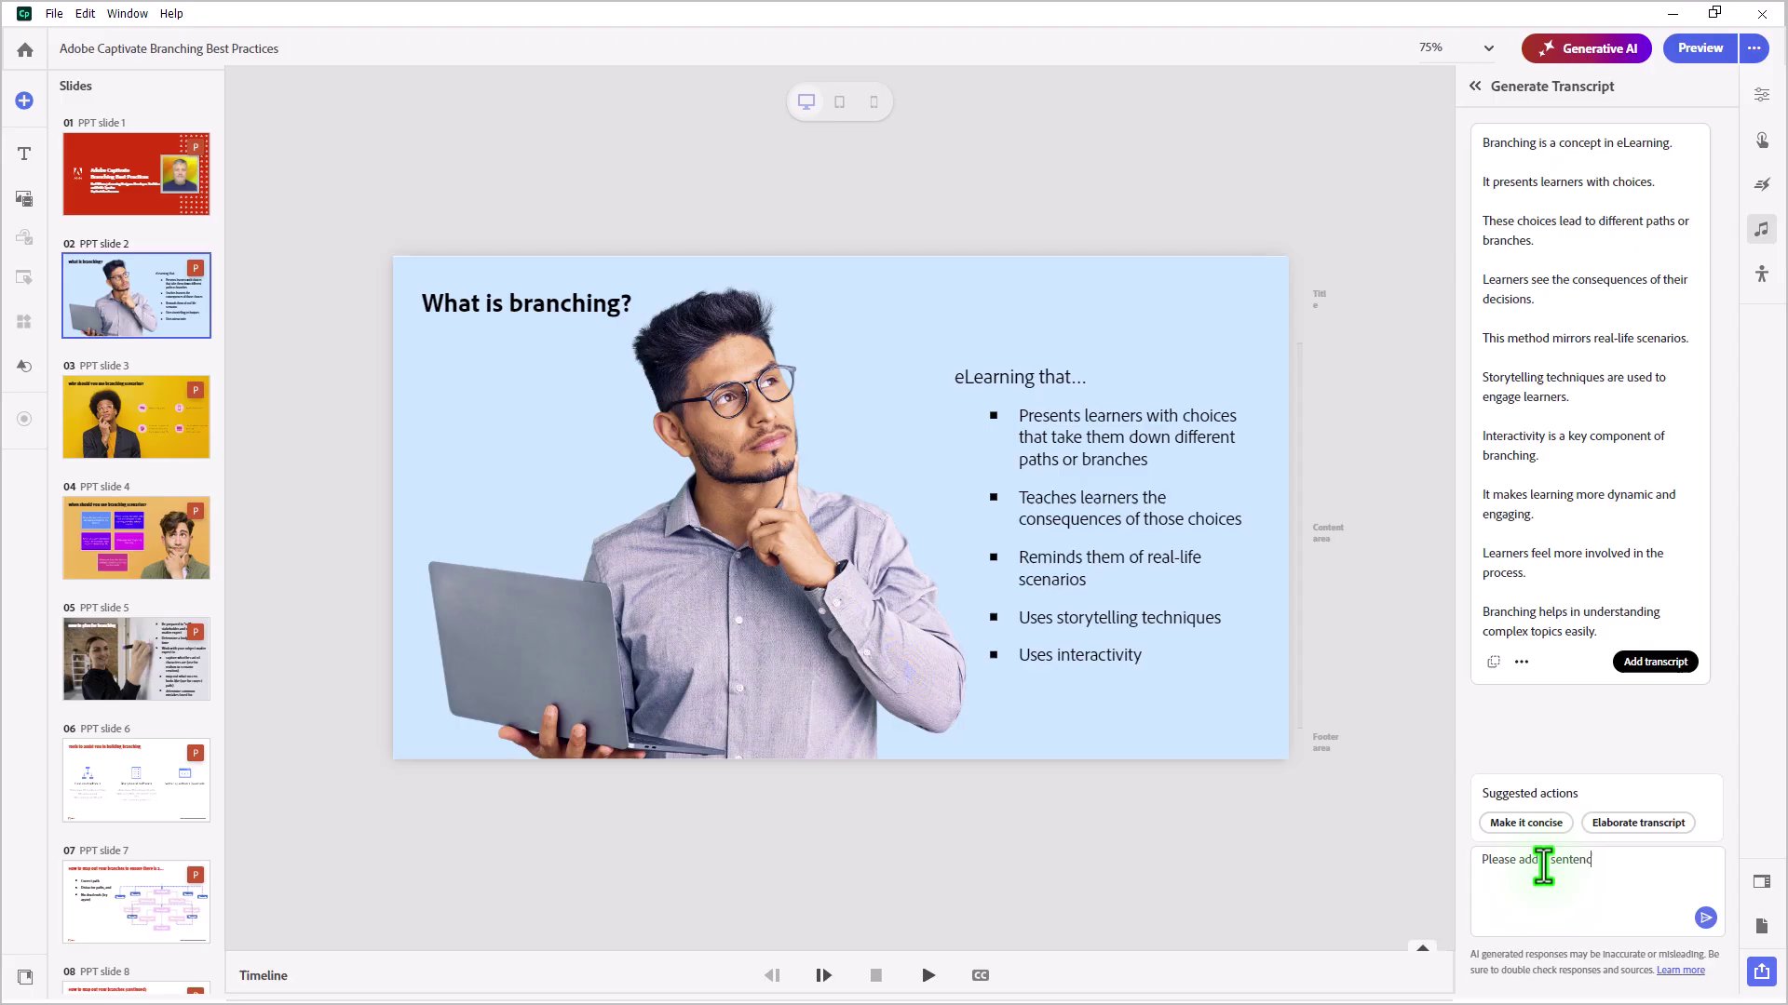
text(e instructing)
text( learner)
text(s to press through)
text(t arrow in the pl)
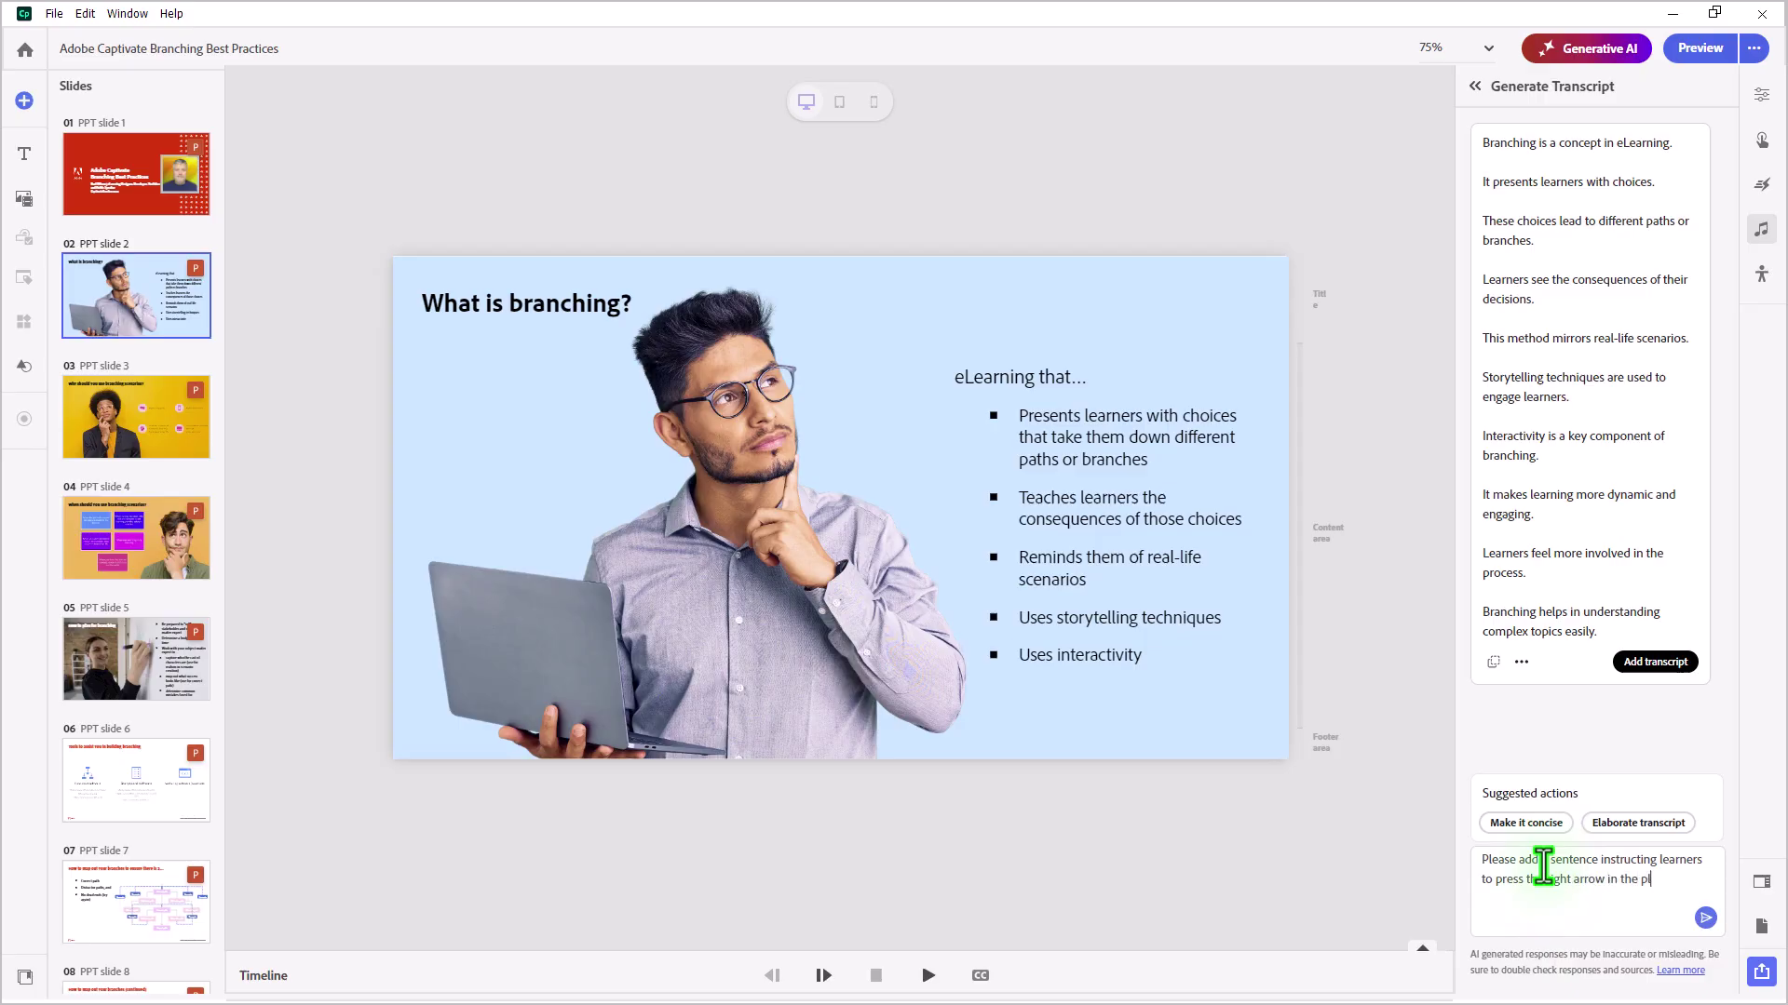
text(ay bar to go to th)
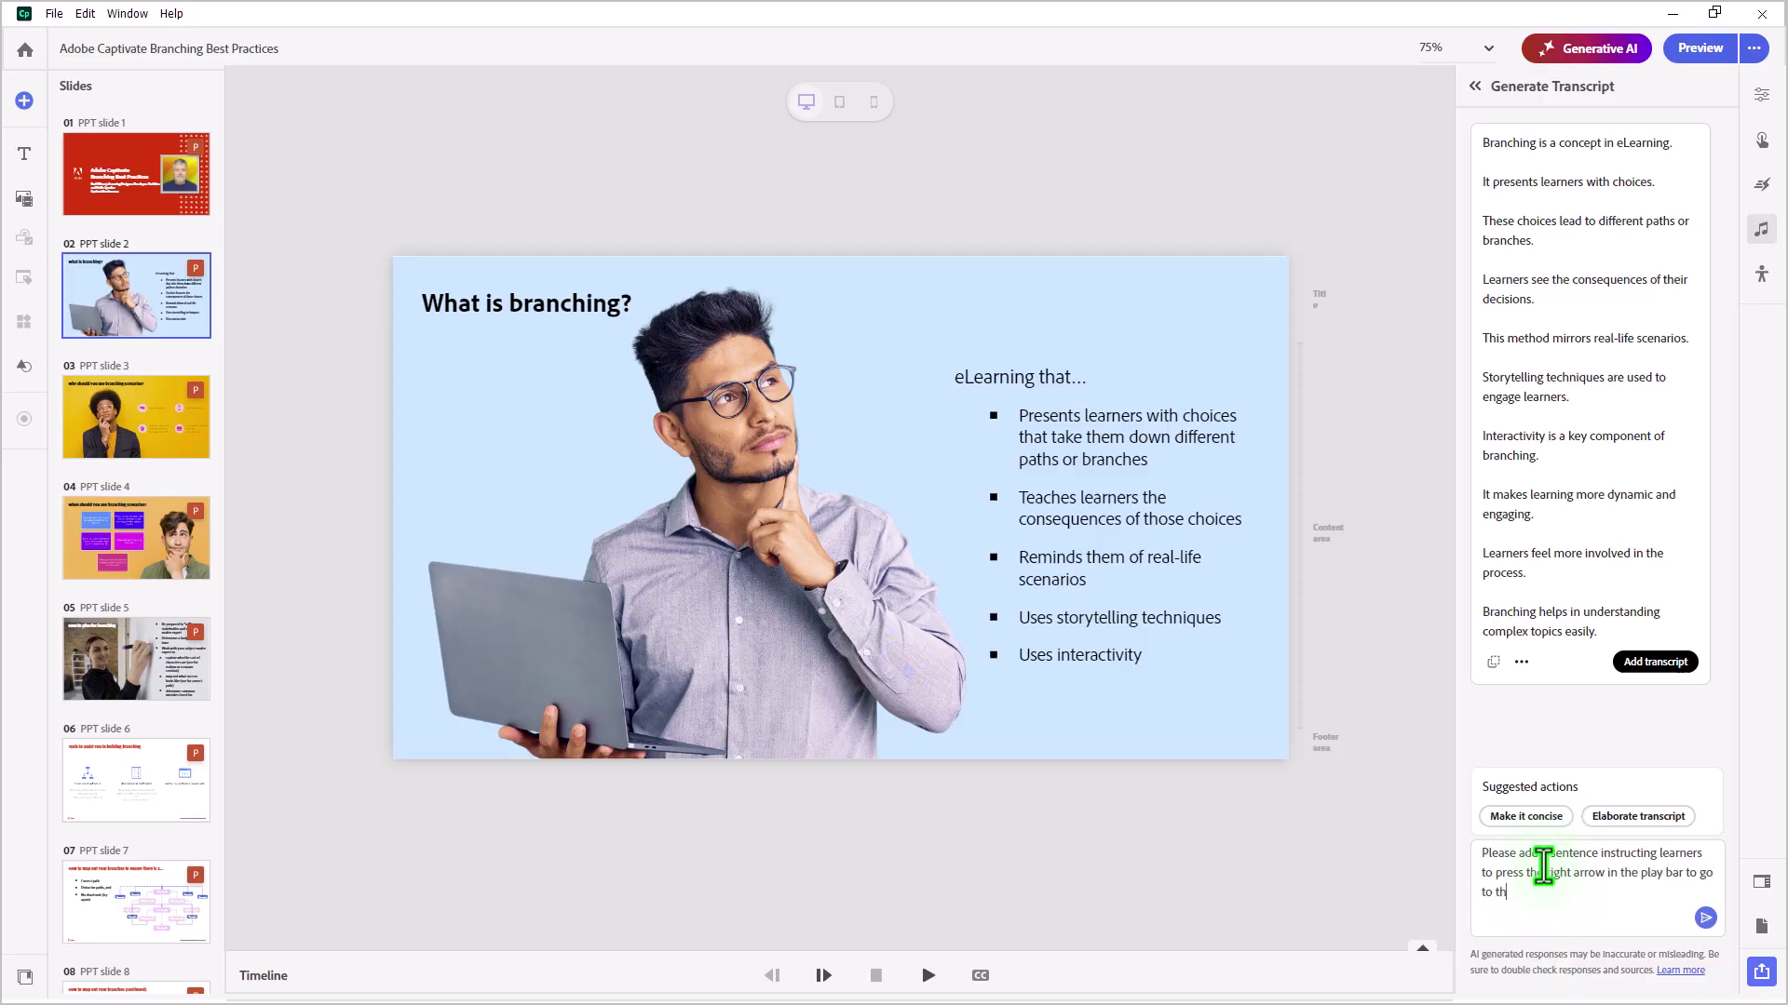
text(e next slide at the end of the transcript.)
key(Return)
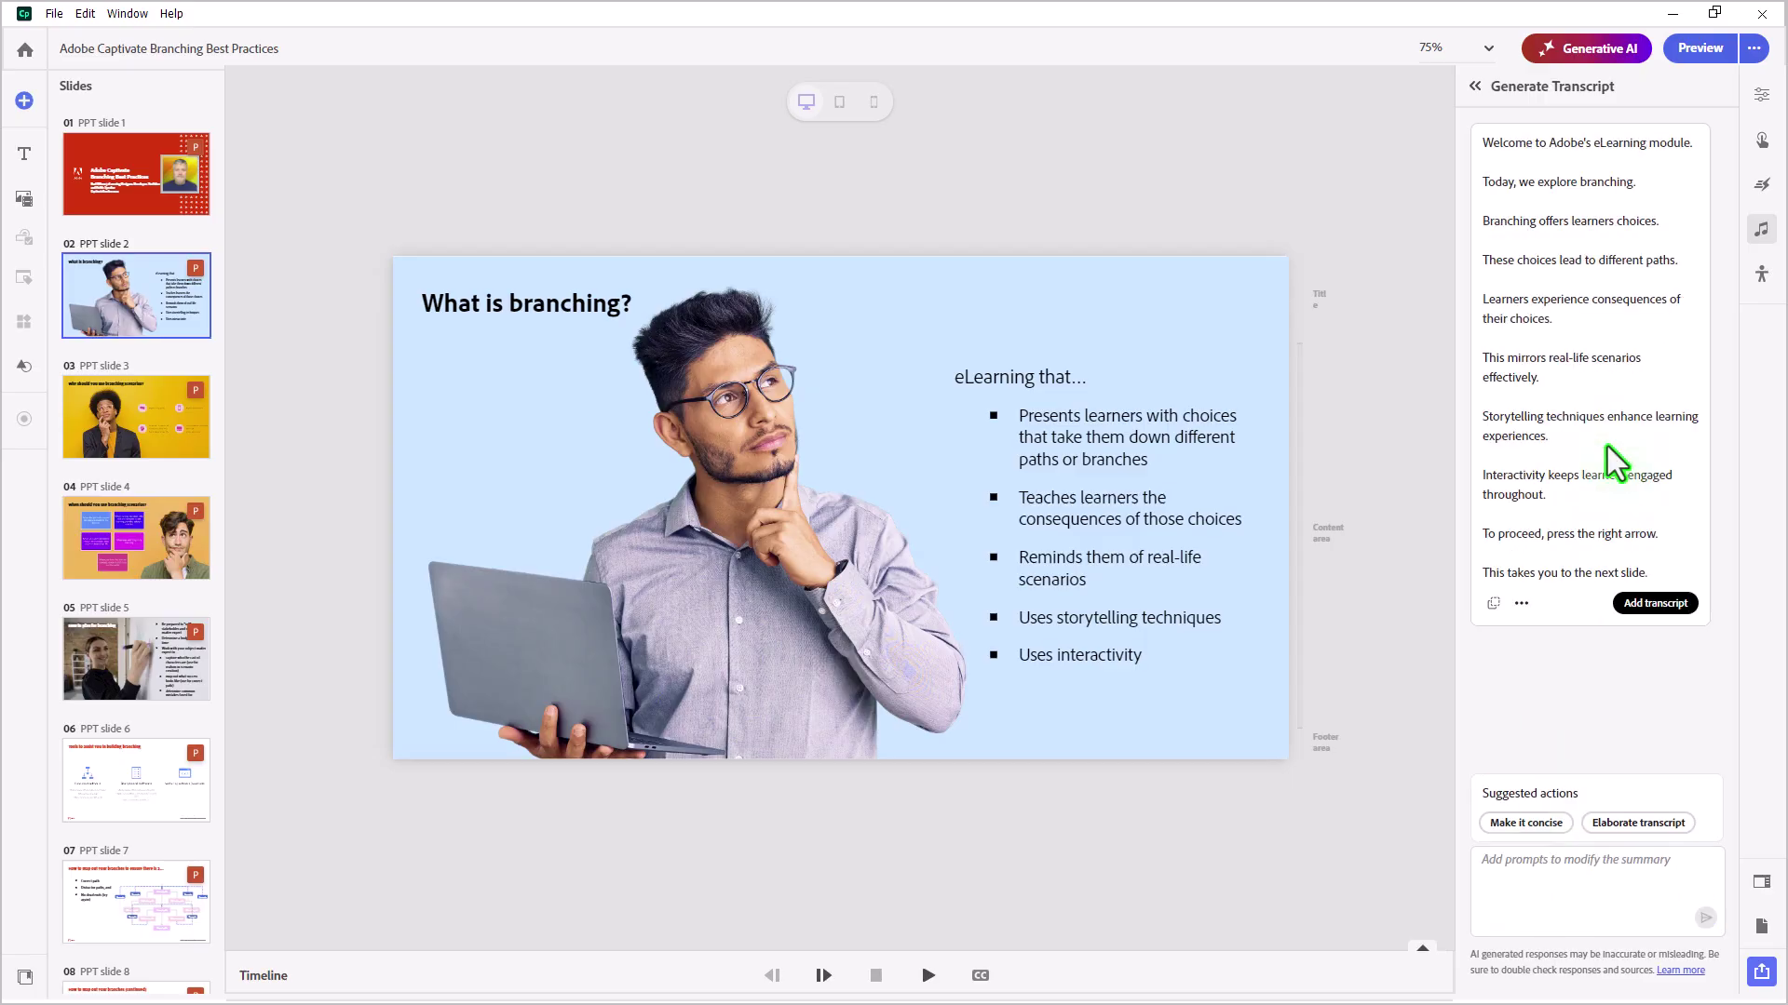
Add the transcript to the slide as closed captions and open the full AI voice library
click(1655, 605)
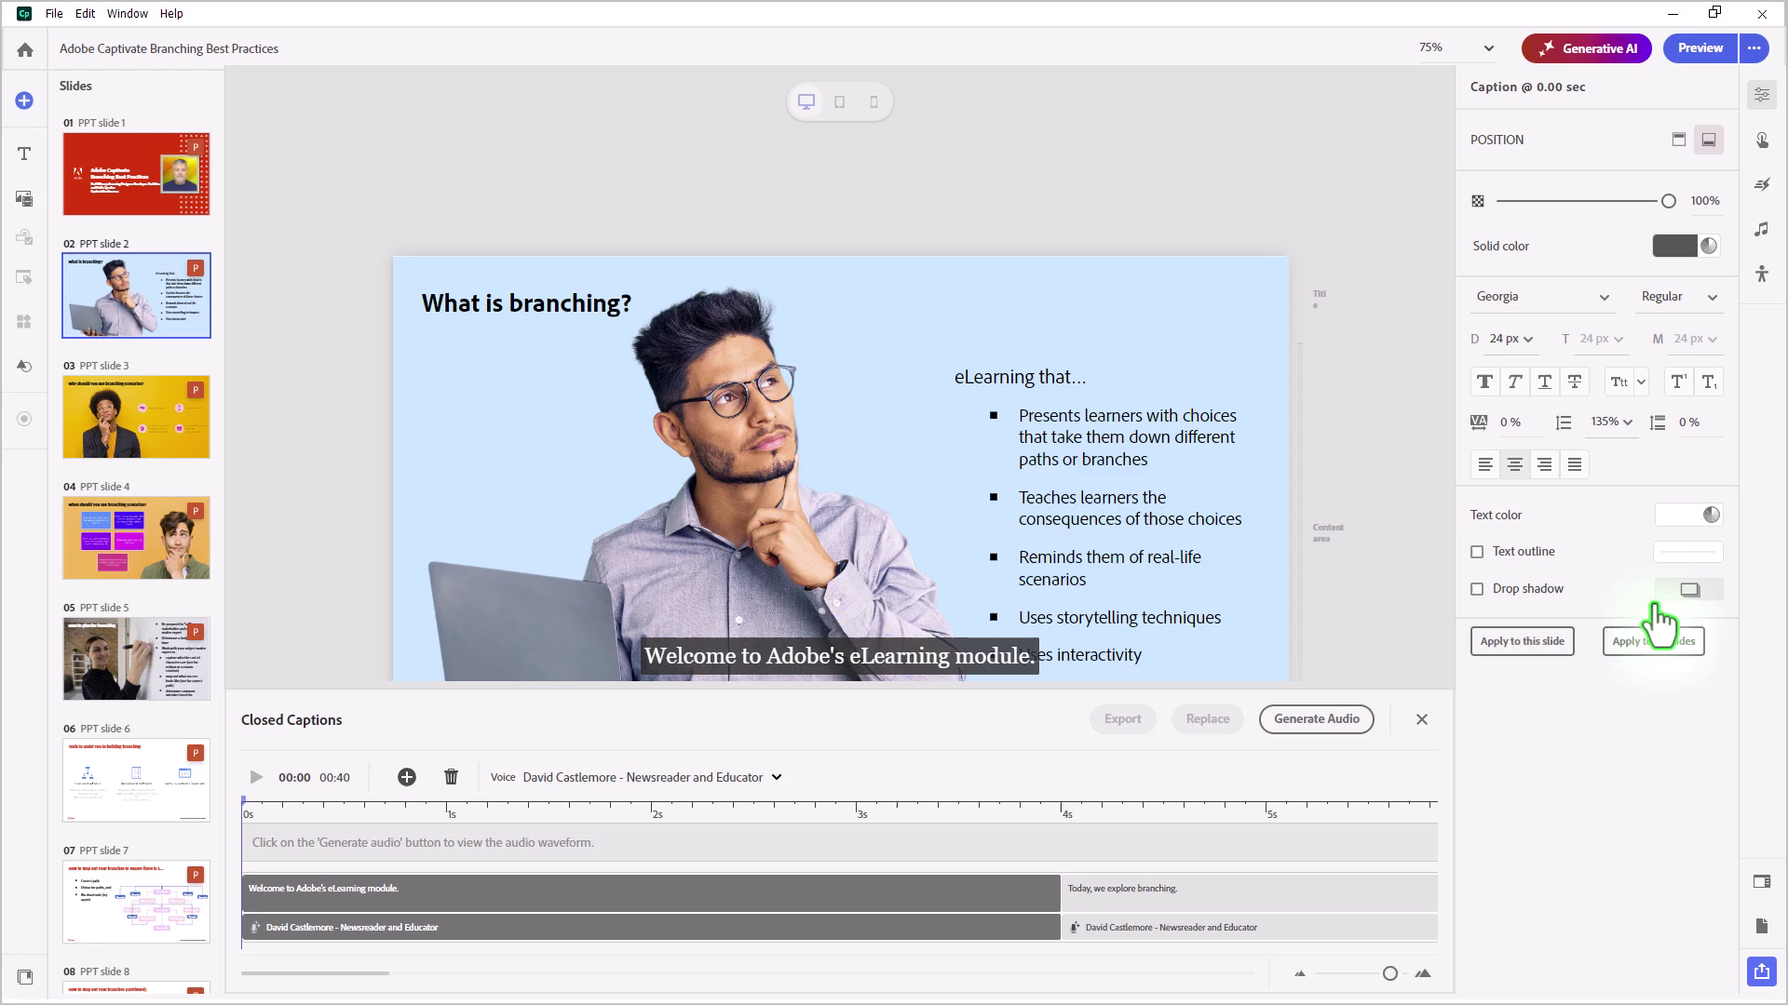
click(654, 782)
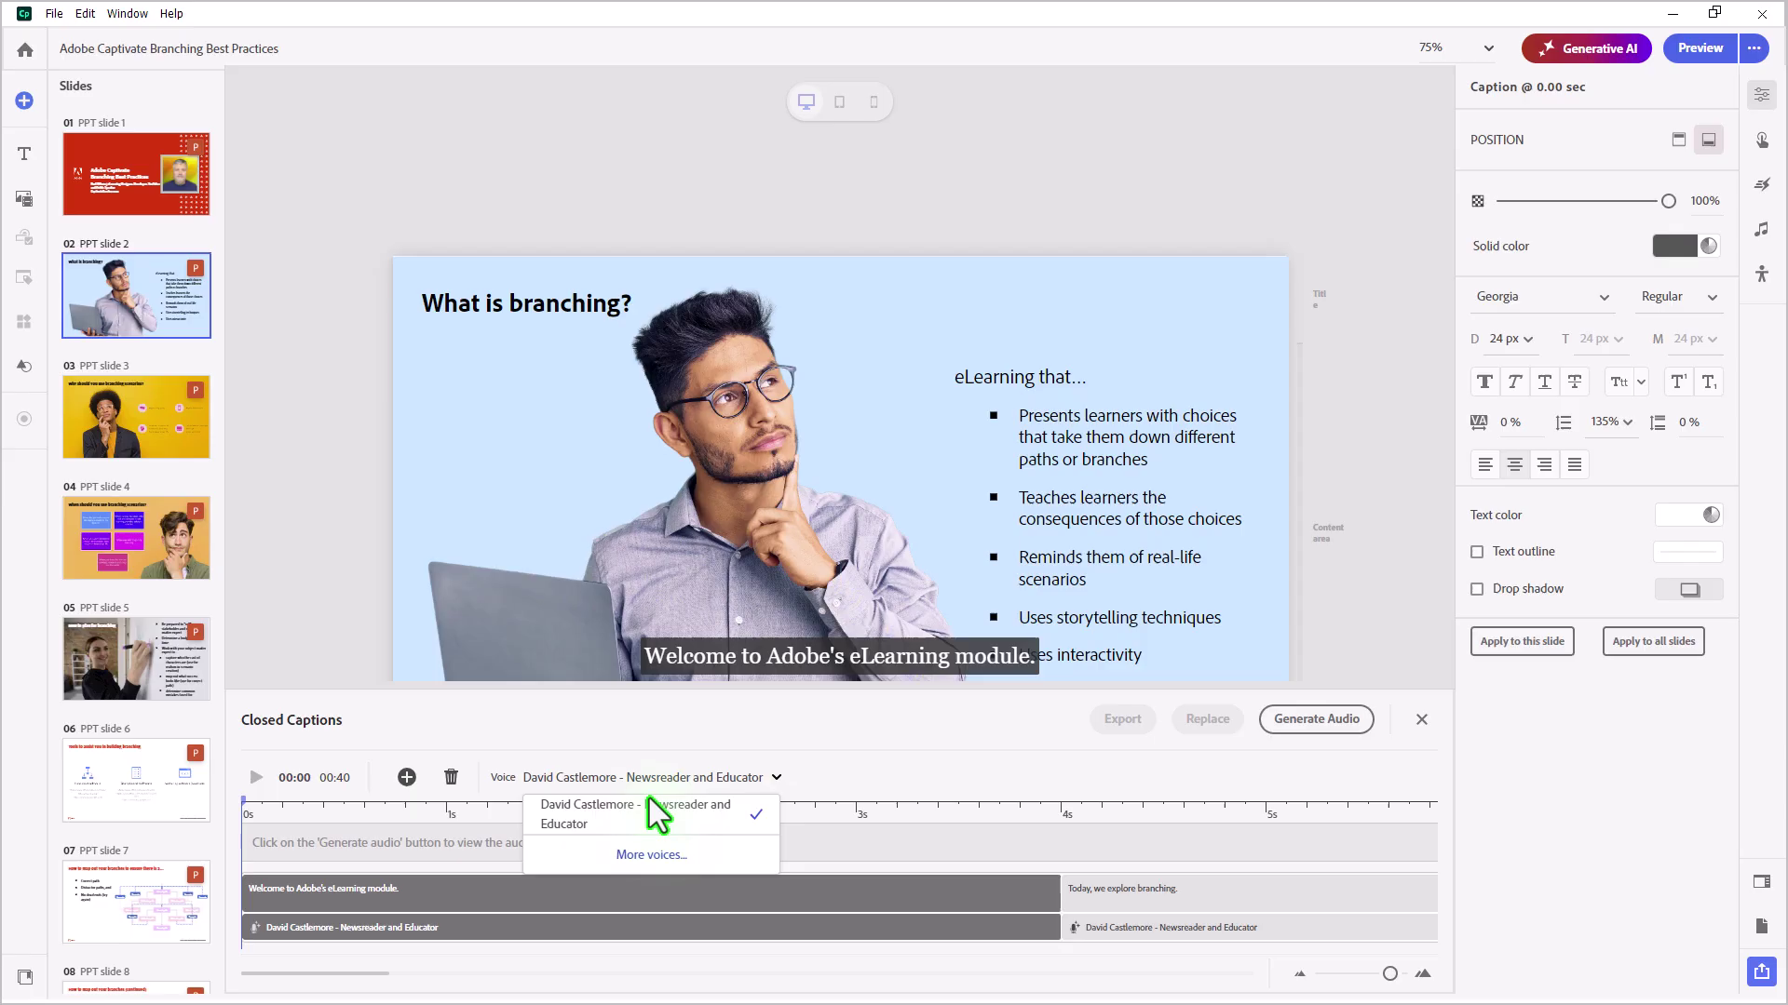
click(649, 855)
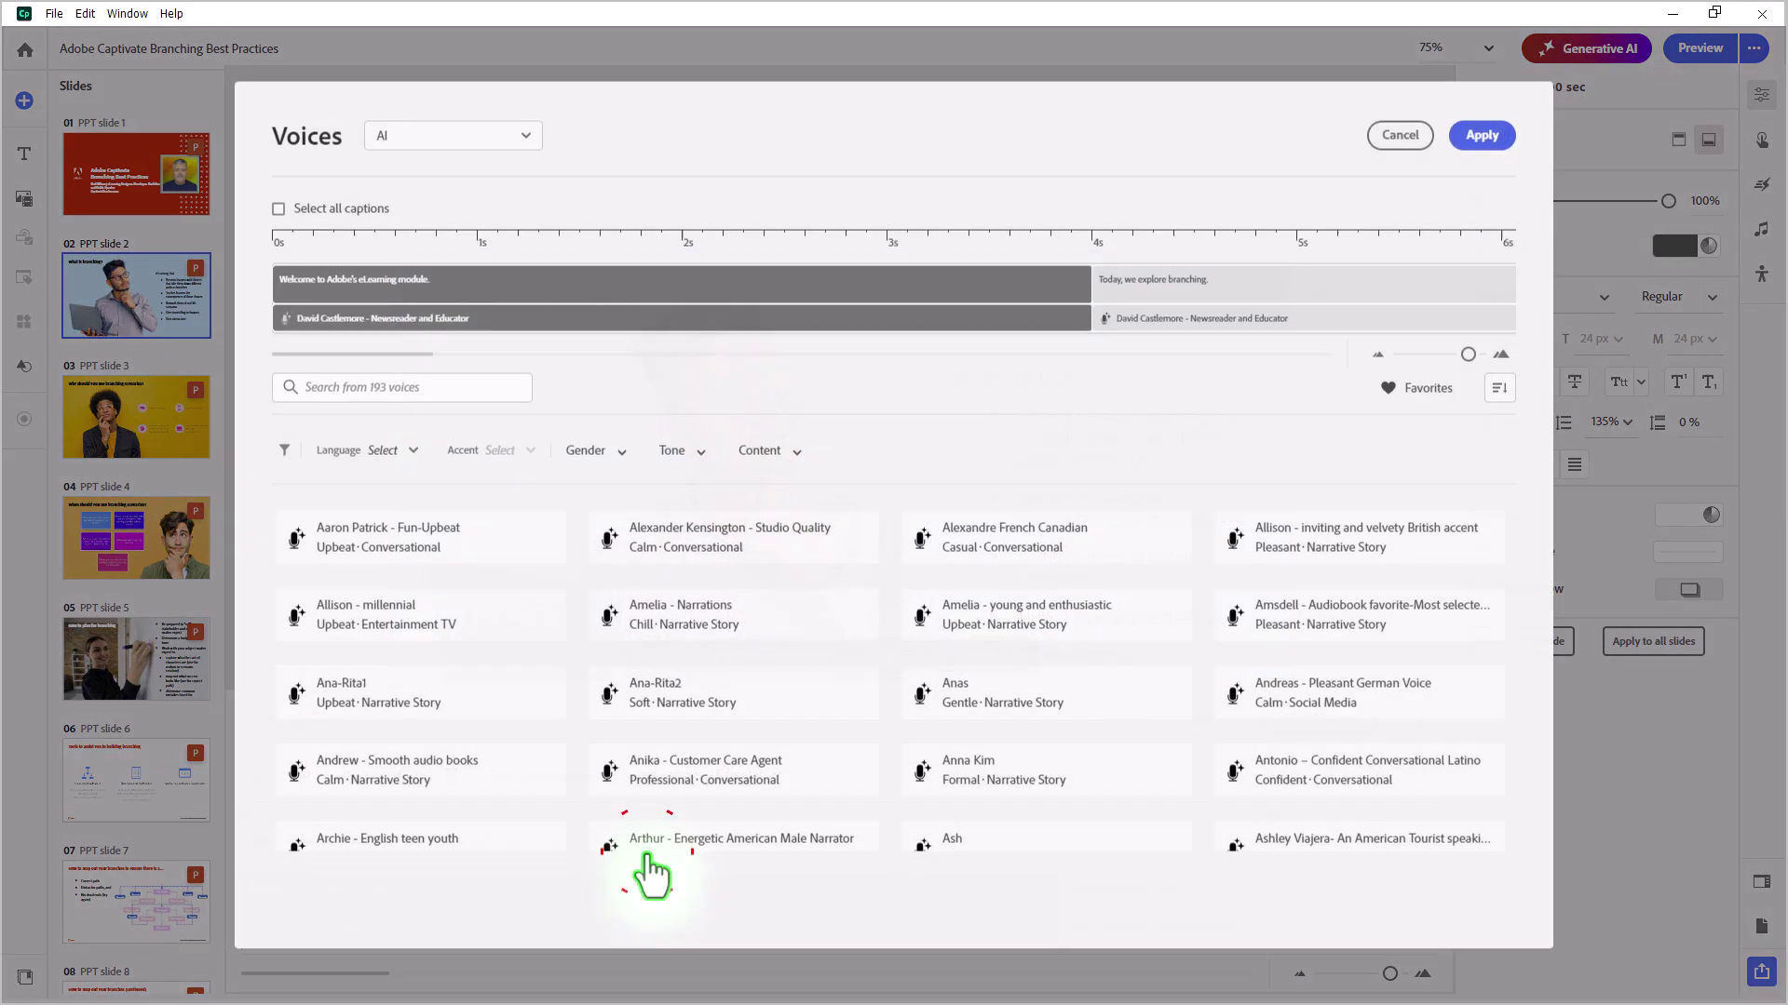
For all captions, filter voices to English, American, Female, Casual, leaving Ivanna, Juniper and Lindsey Grace
click(277, 208)
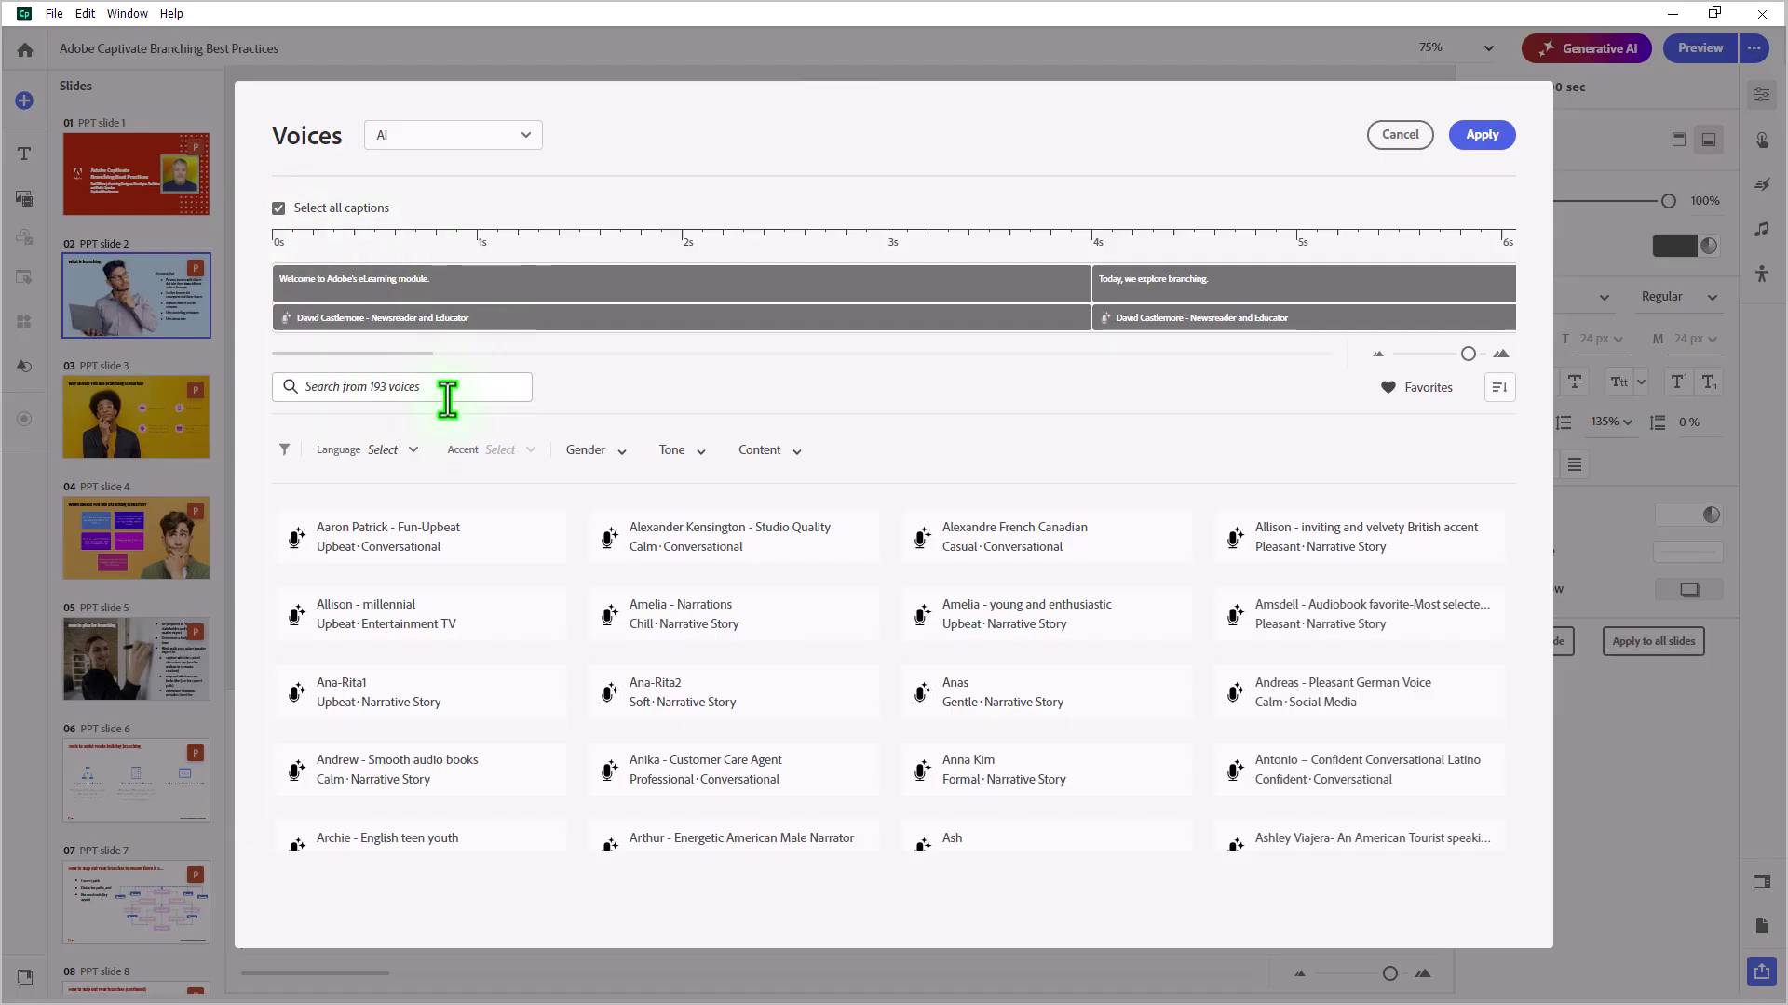
click(348, 387)
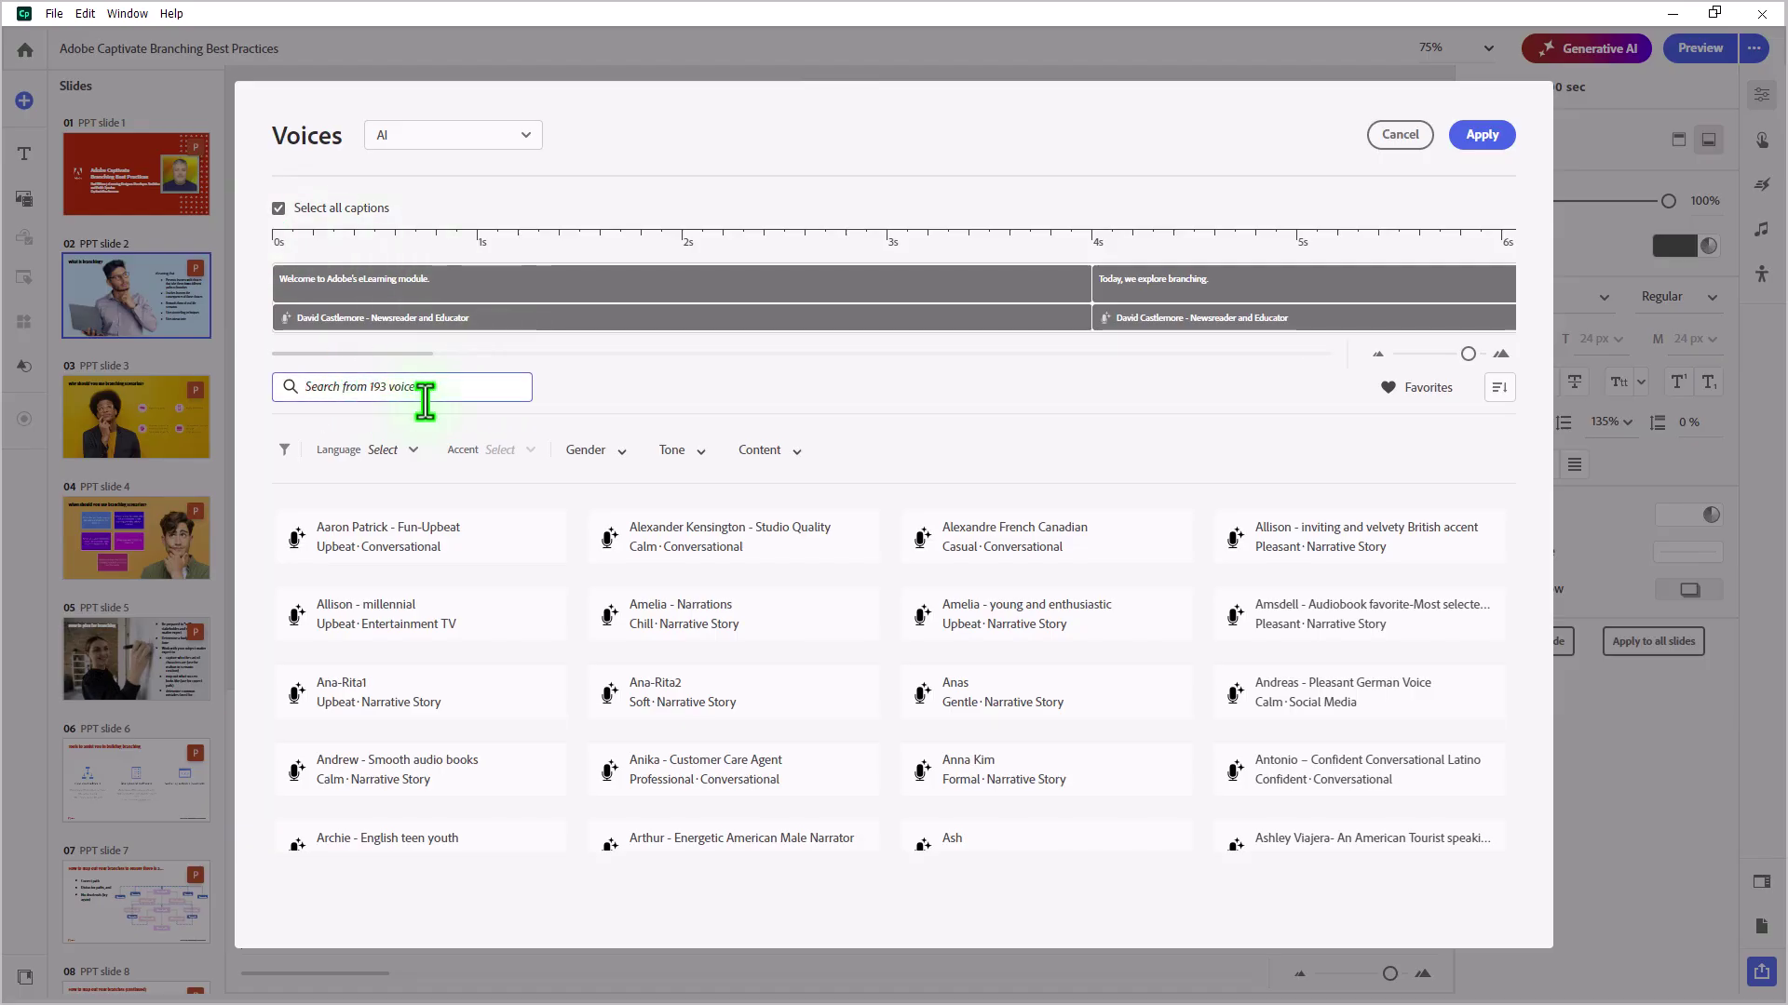
click(413, 448)
click(417, 548)
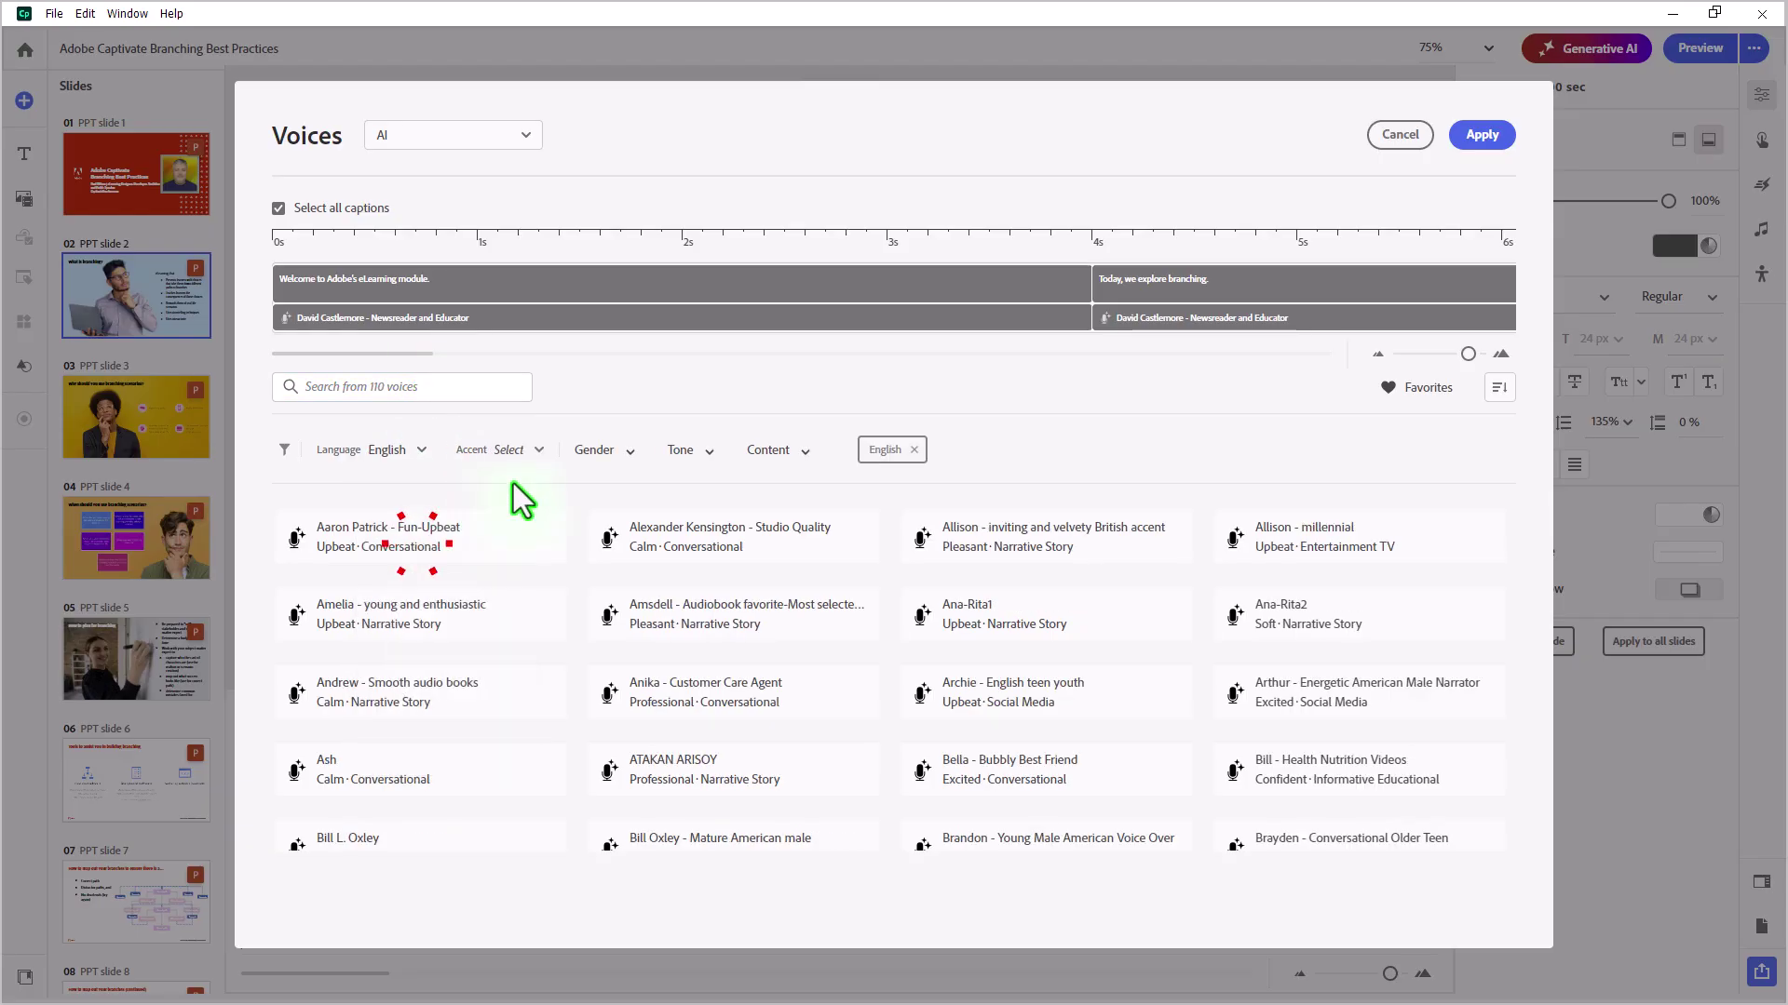
click(536, 458)
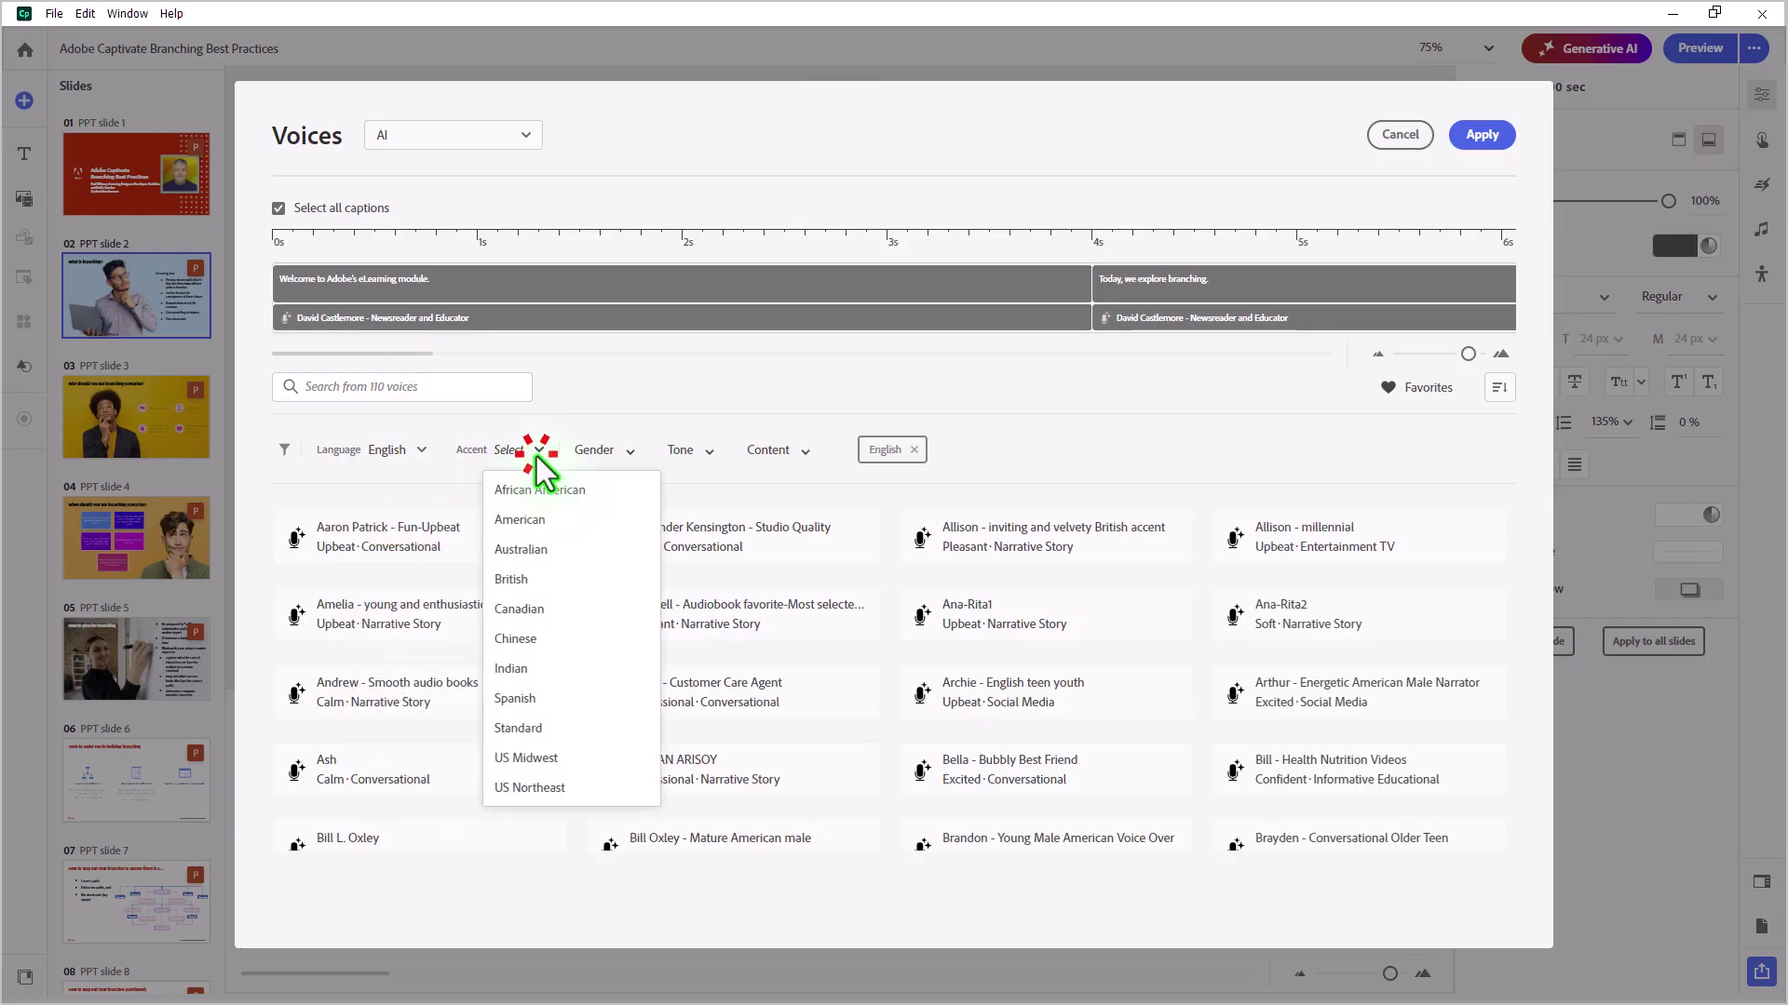
click(539, 513)
click(633, 458)
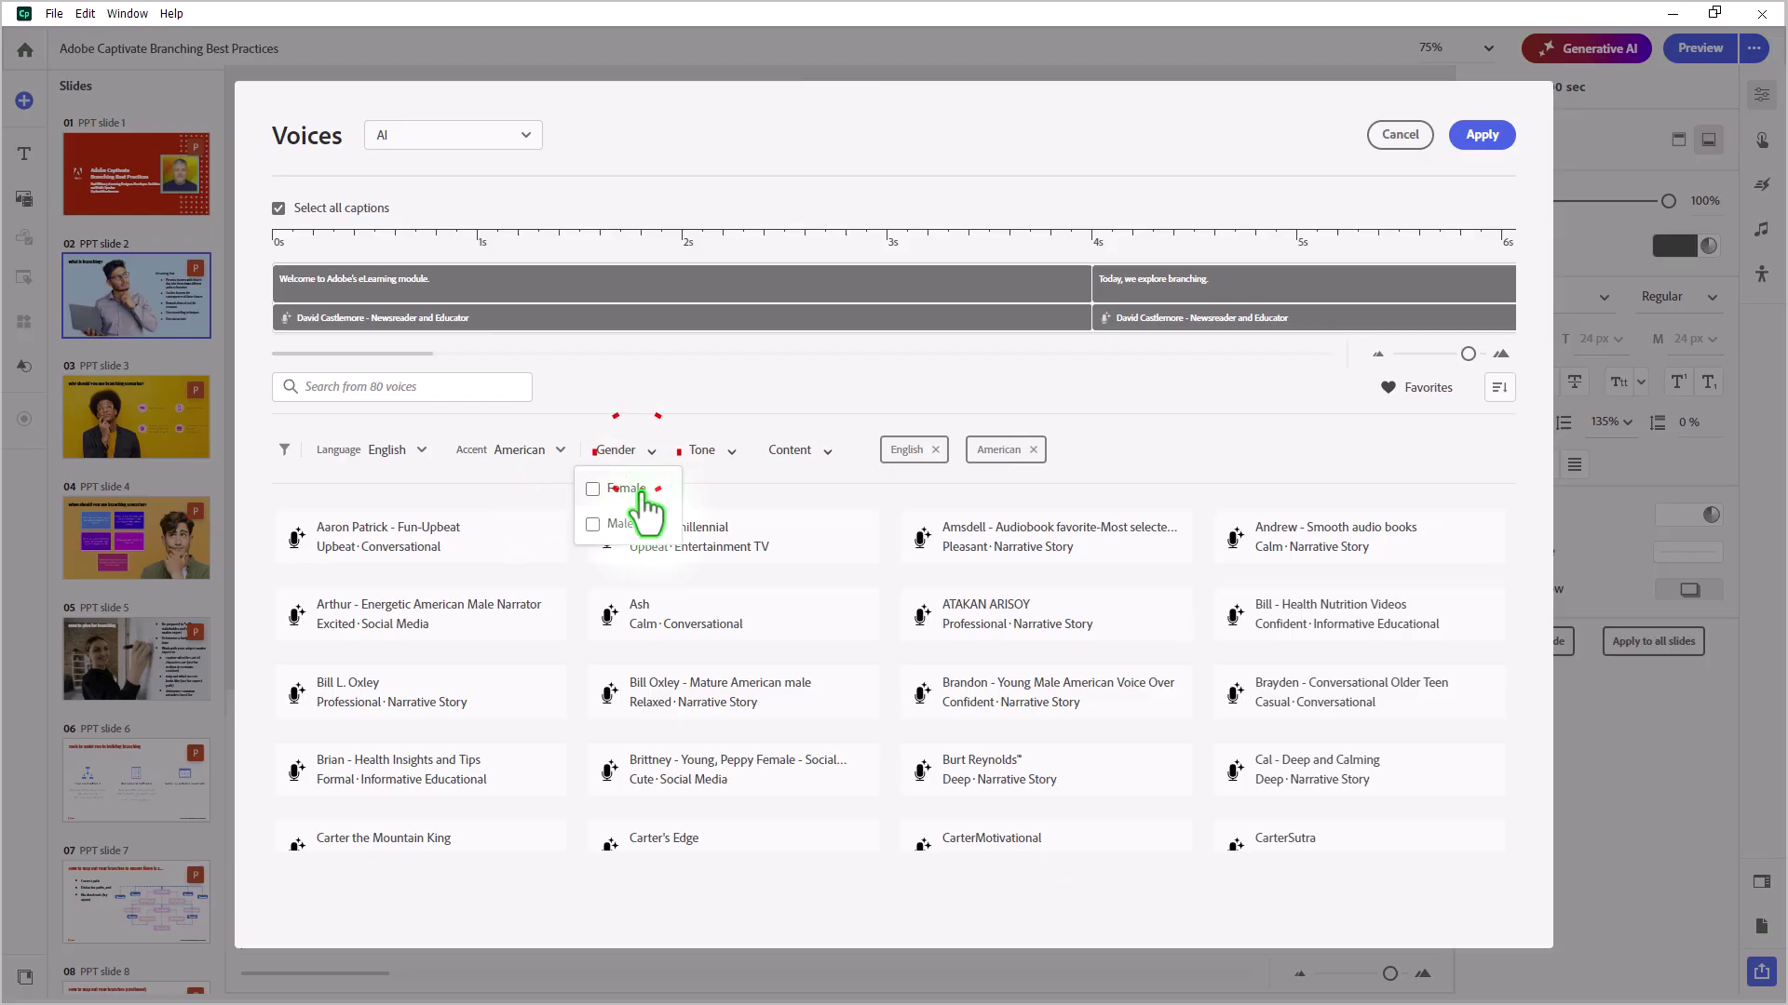
click(622, 489)
click(728, 454)
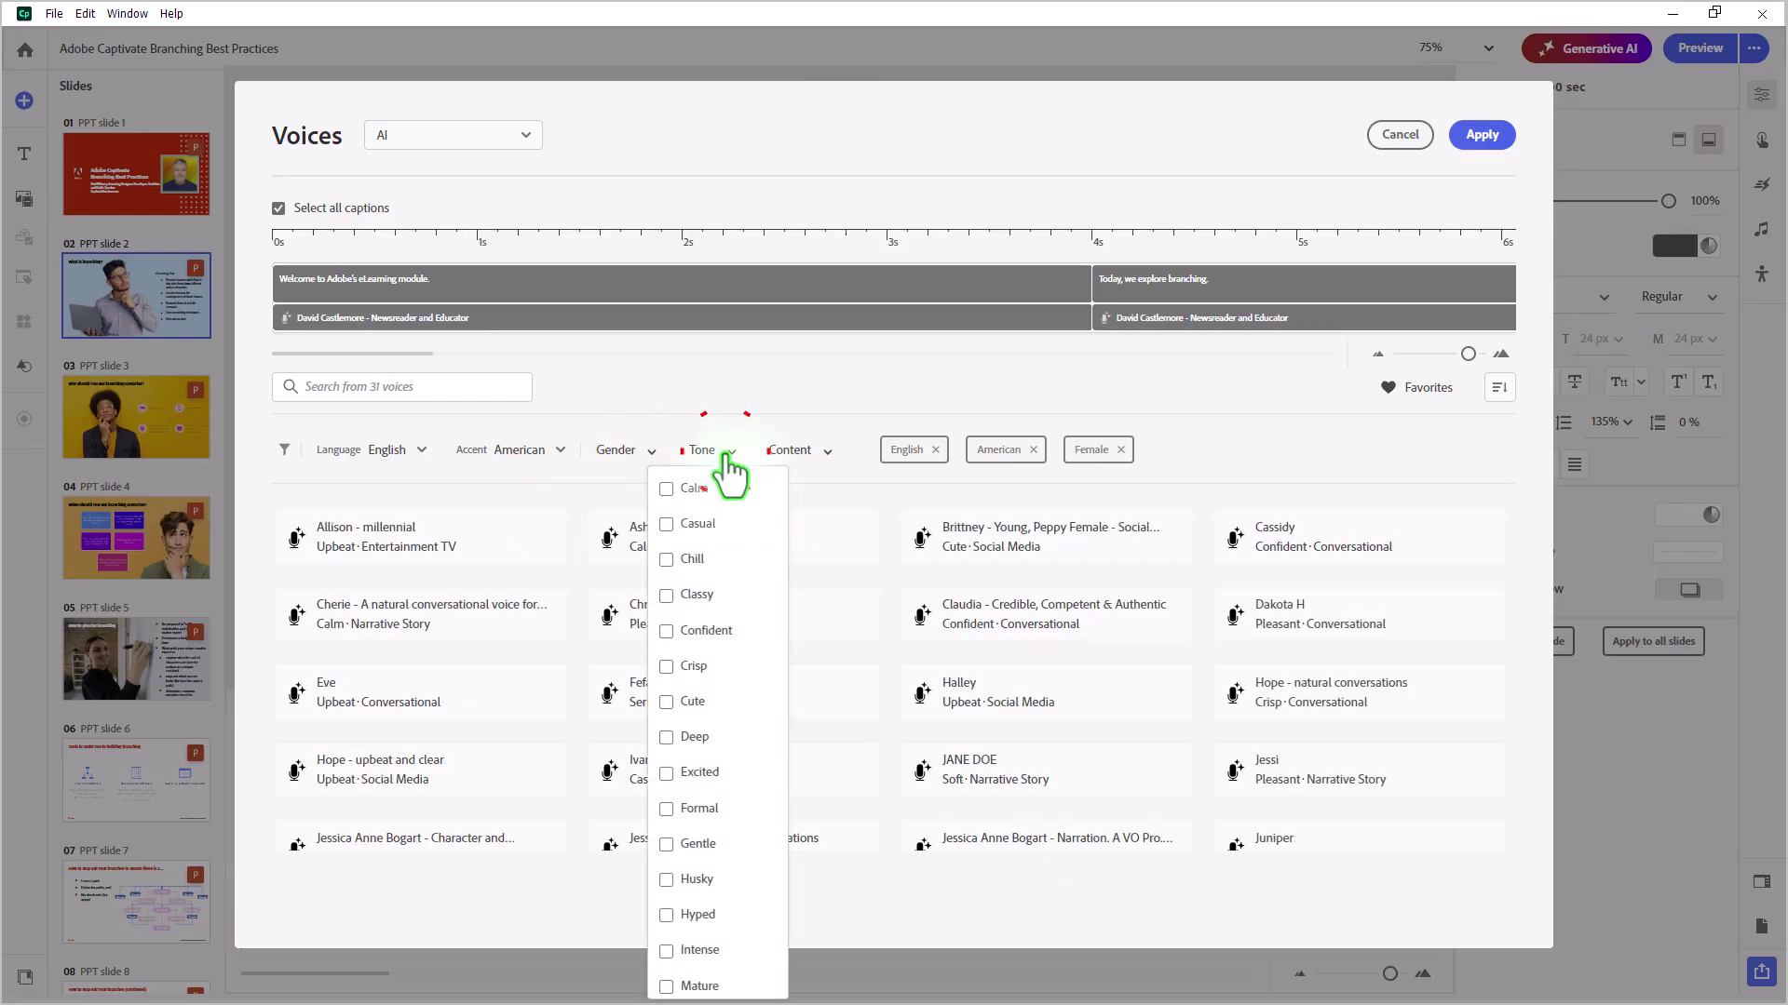
click(667, 526)
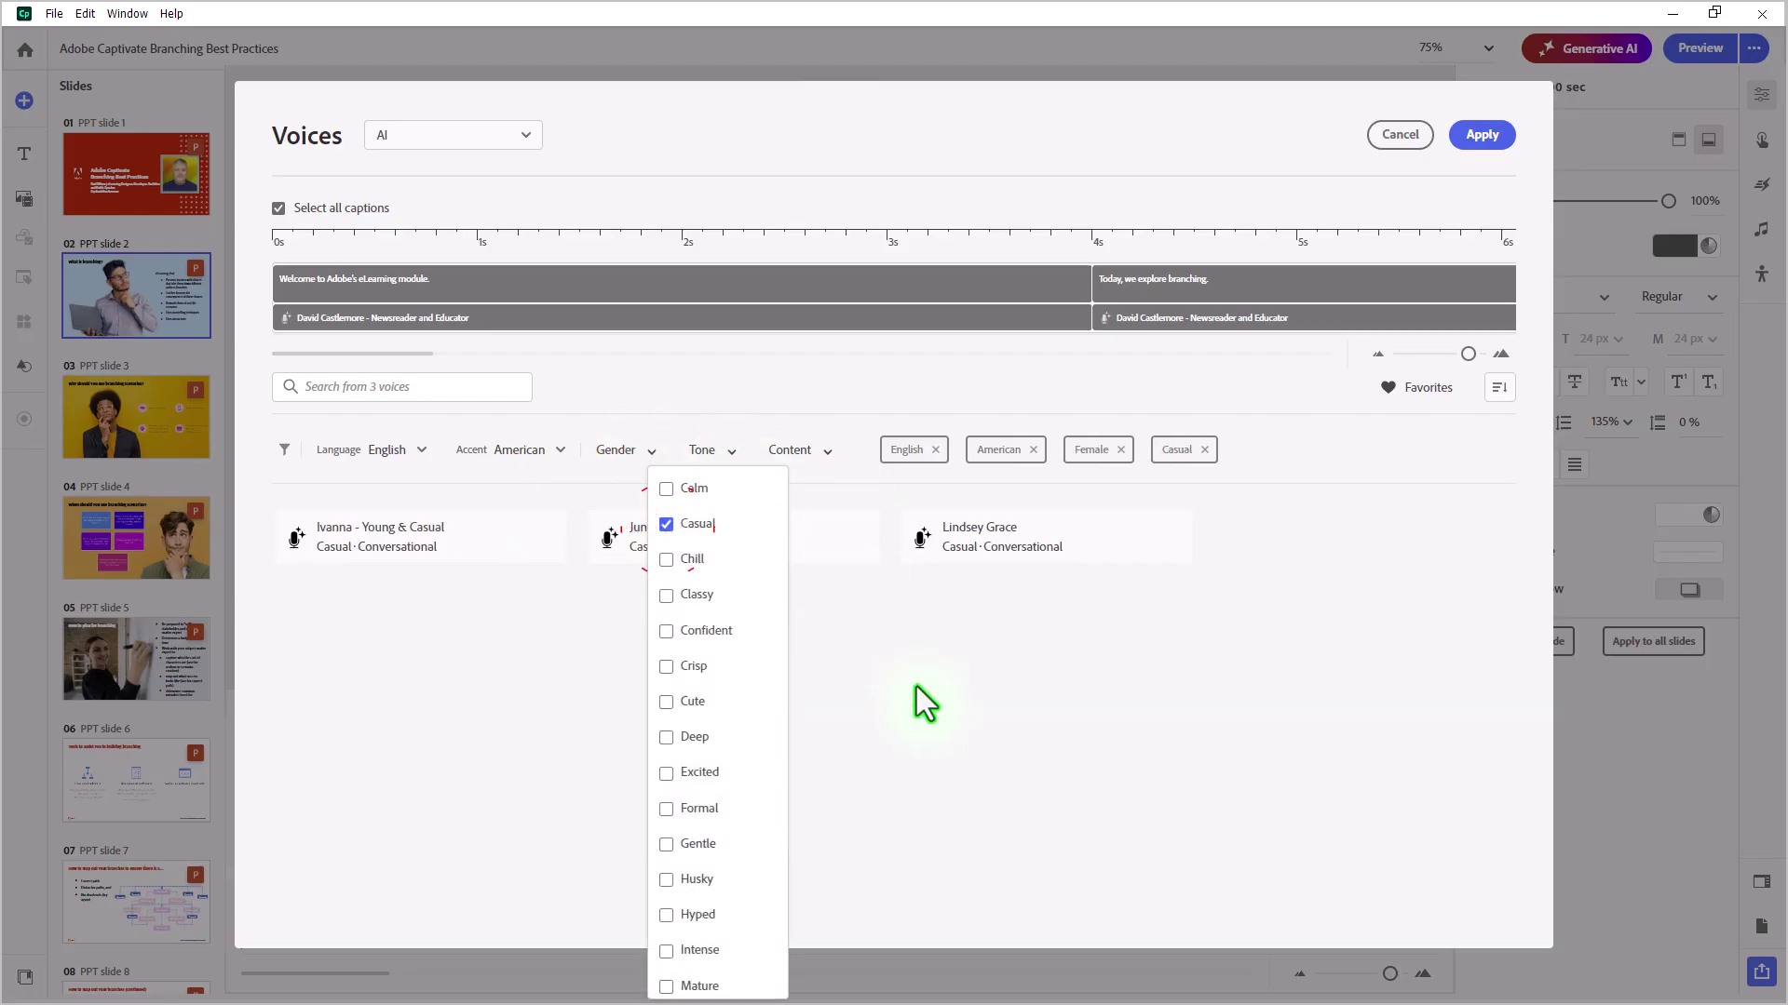
click(917, 694)
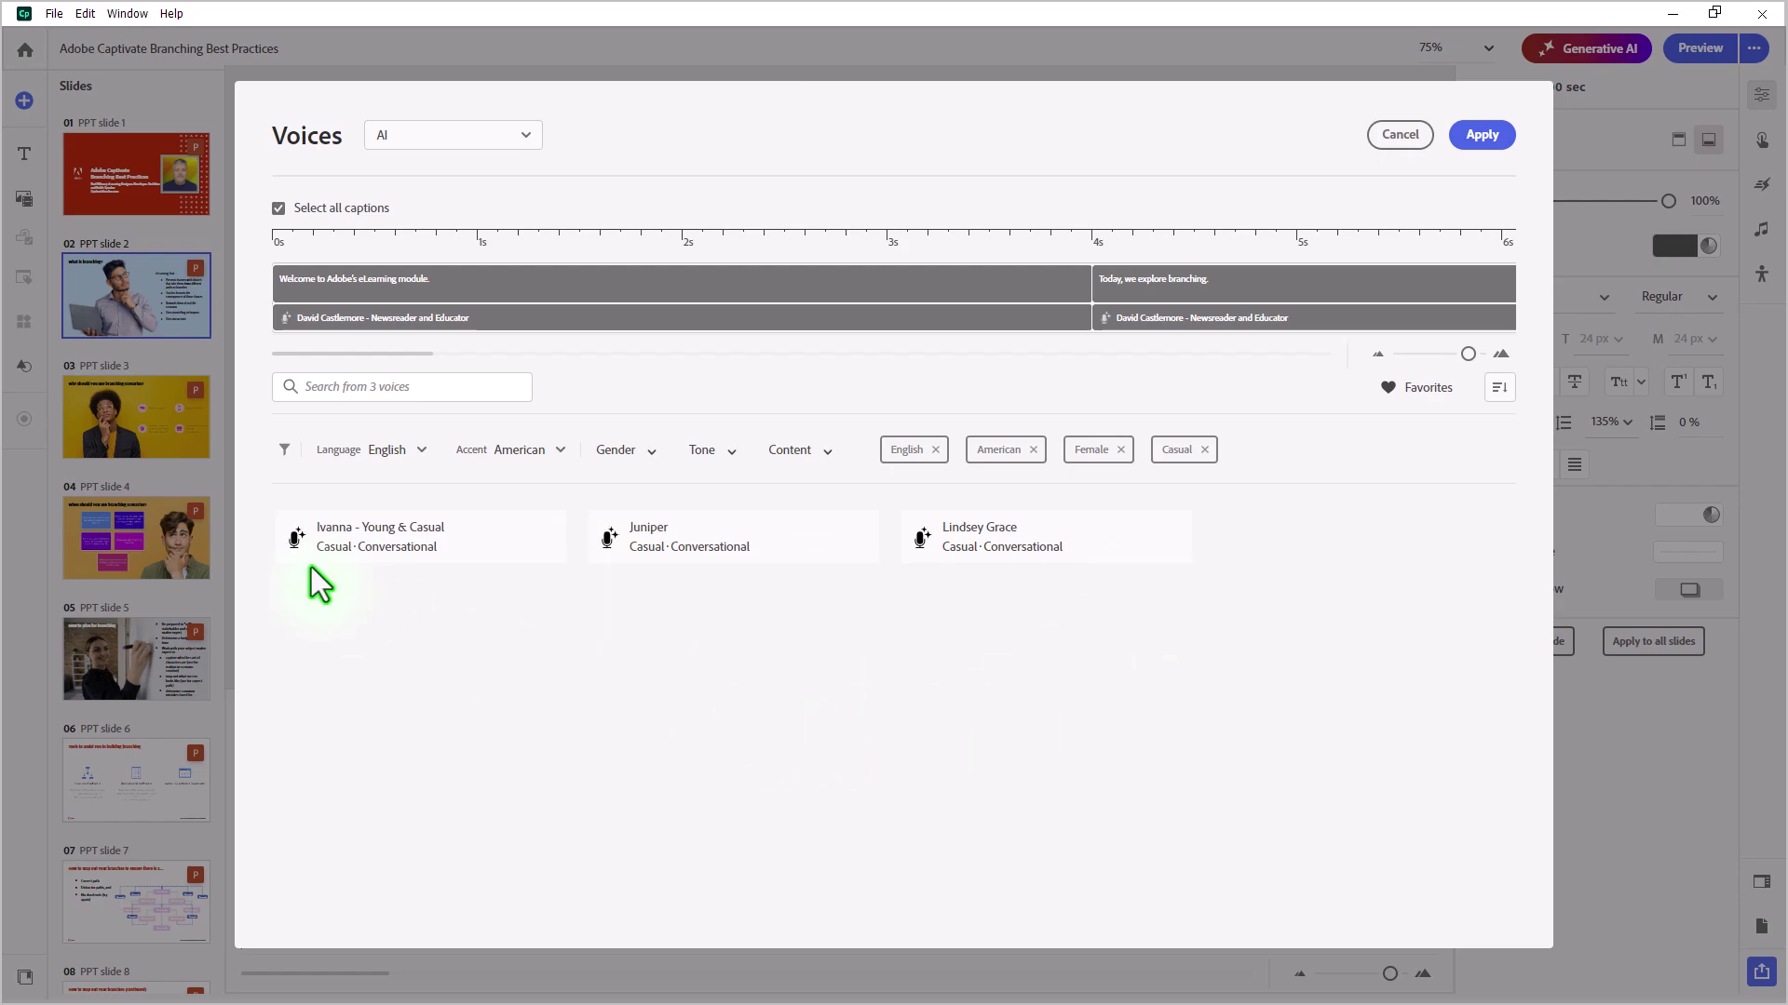
mouse_move(294, 551)
click(295, 538)
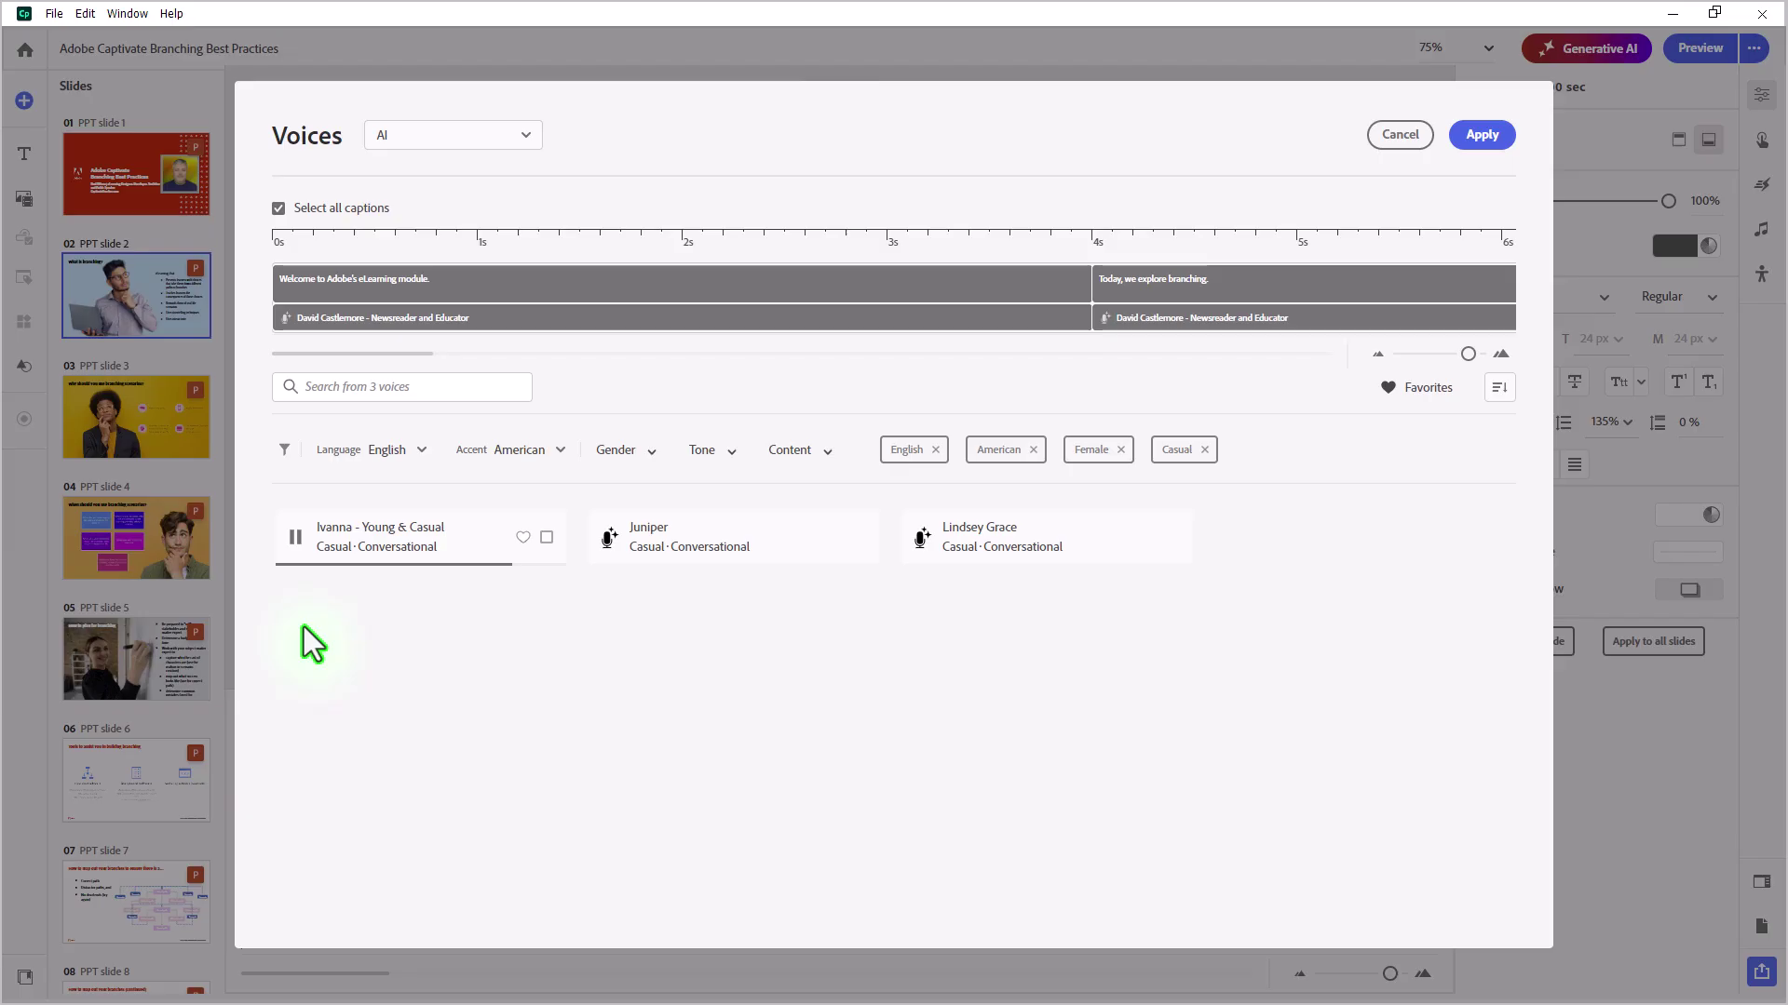
click(608, 538)
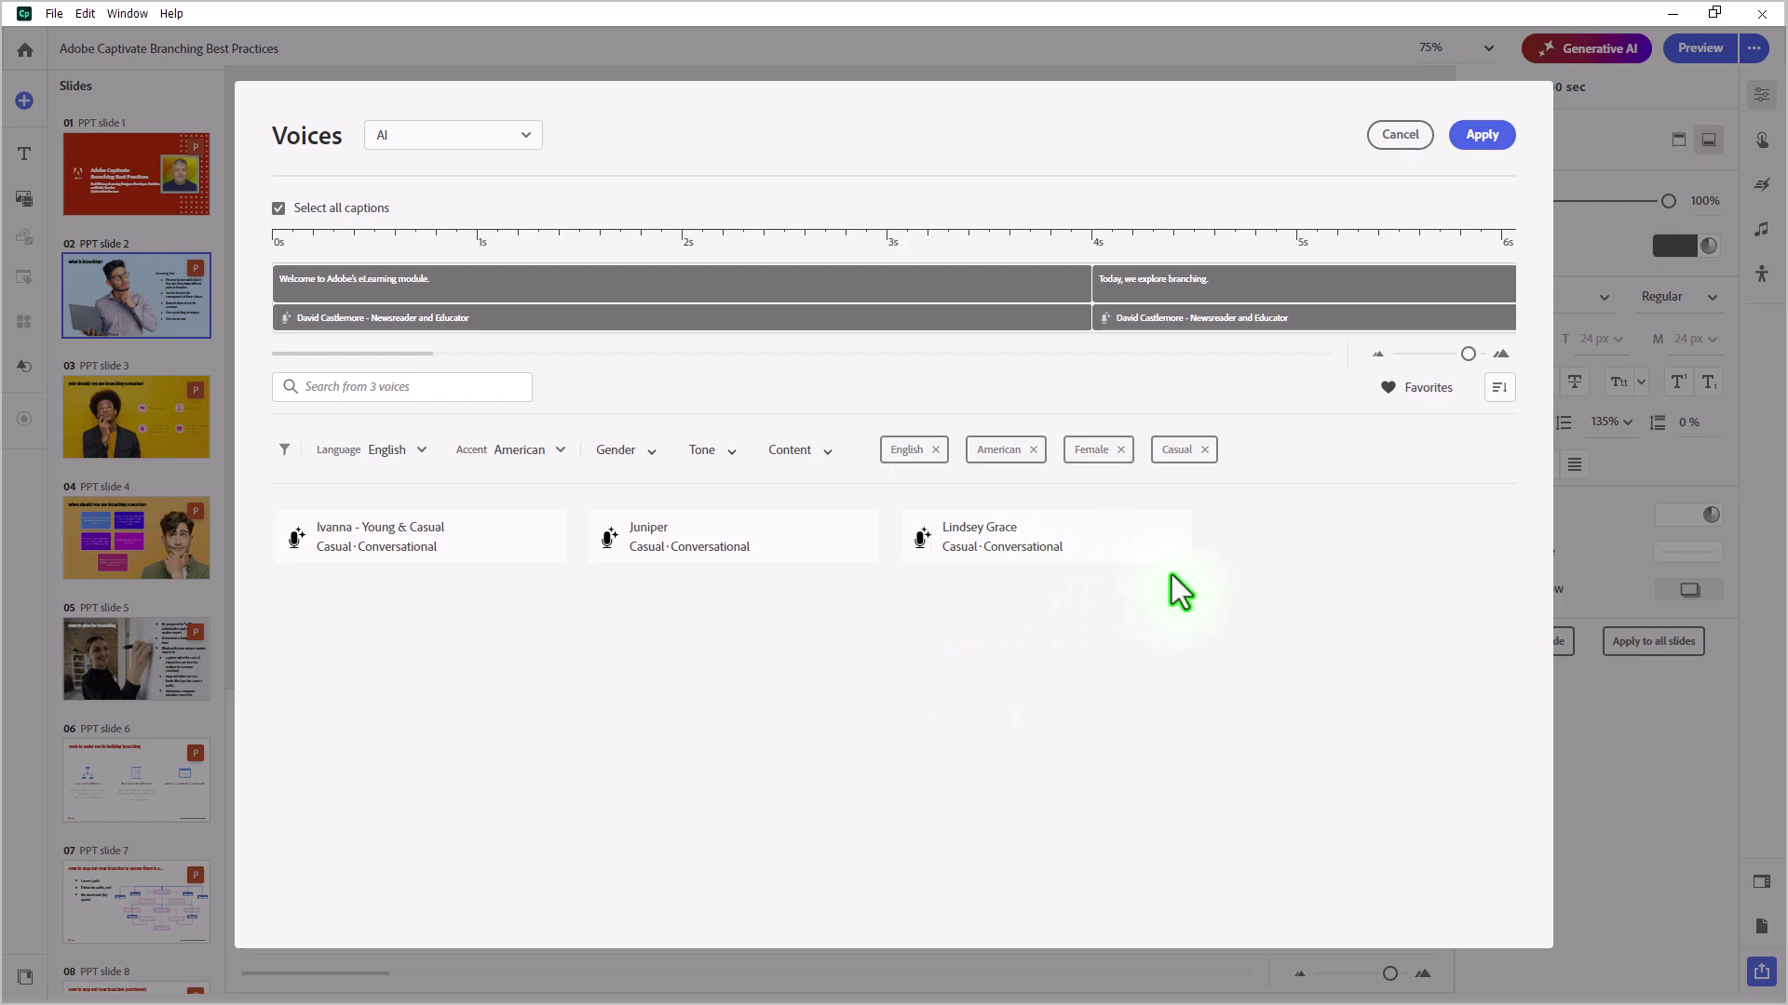
Voice all captions with Lindsey Grace, generate the 25-second narration audio, and play it back
click(1171, 538)
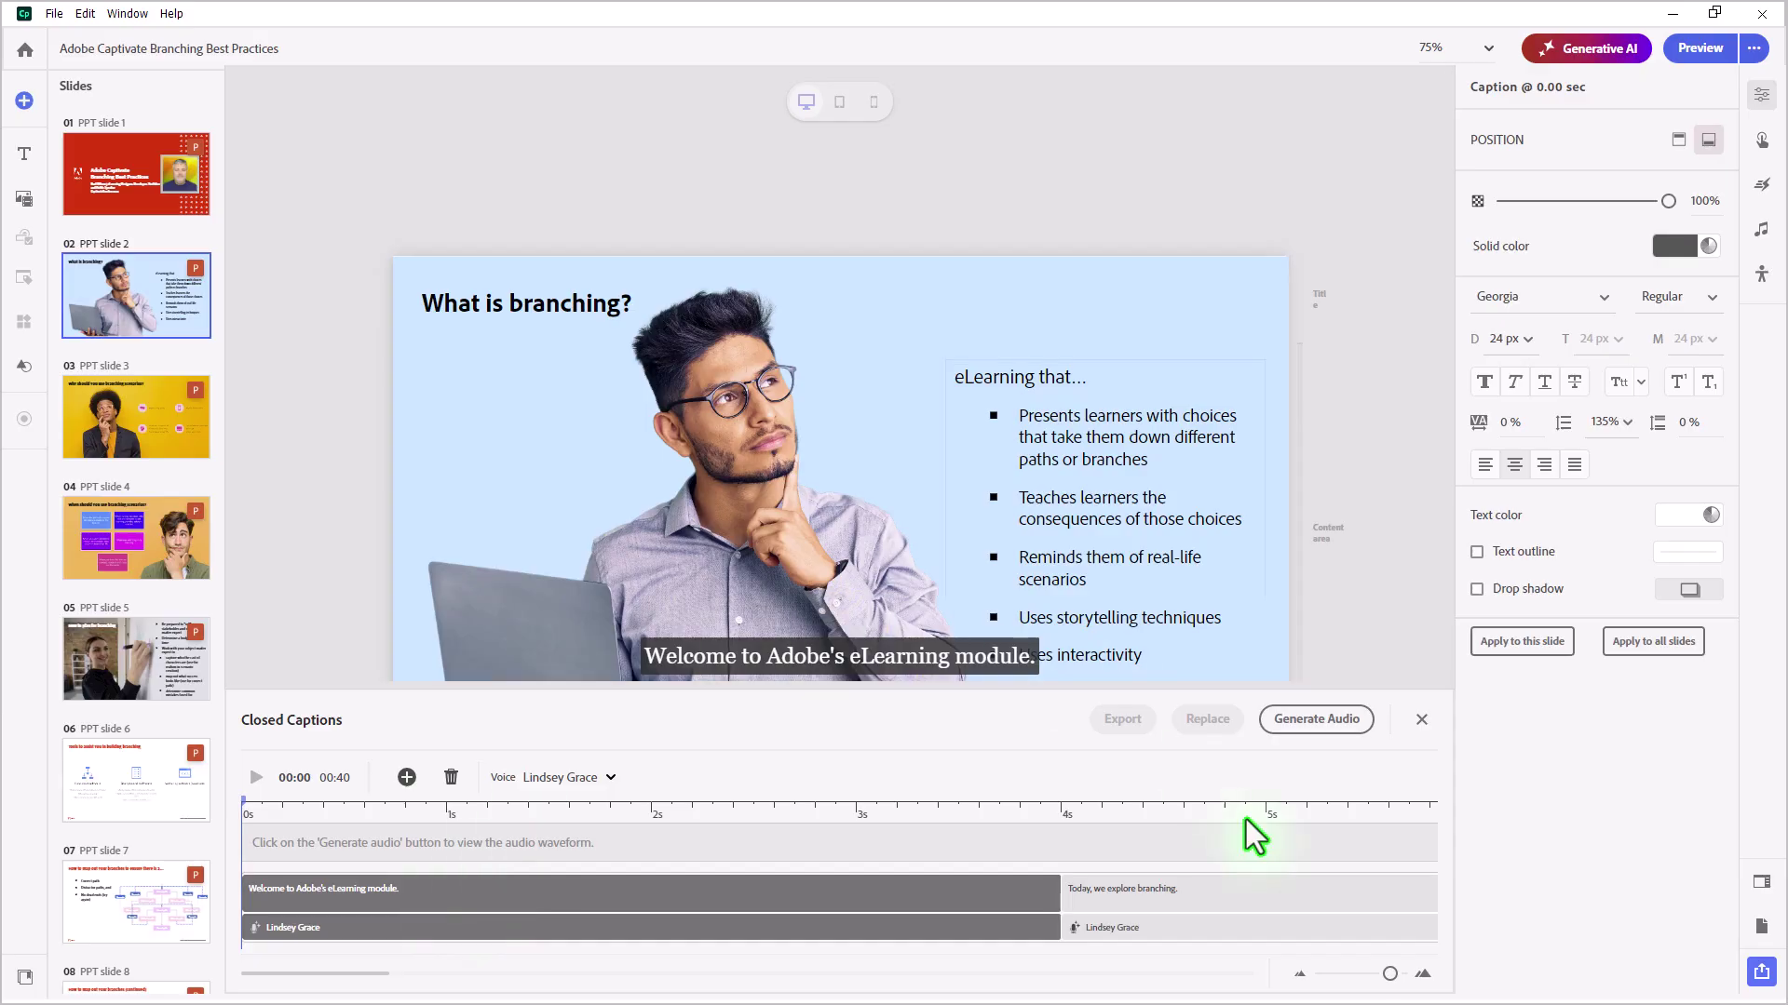
click(1337, 722)
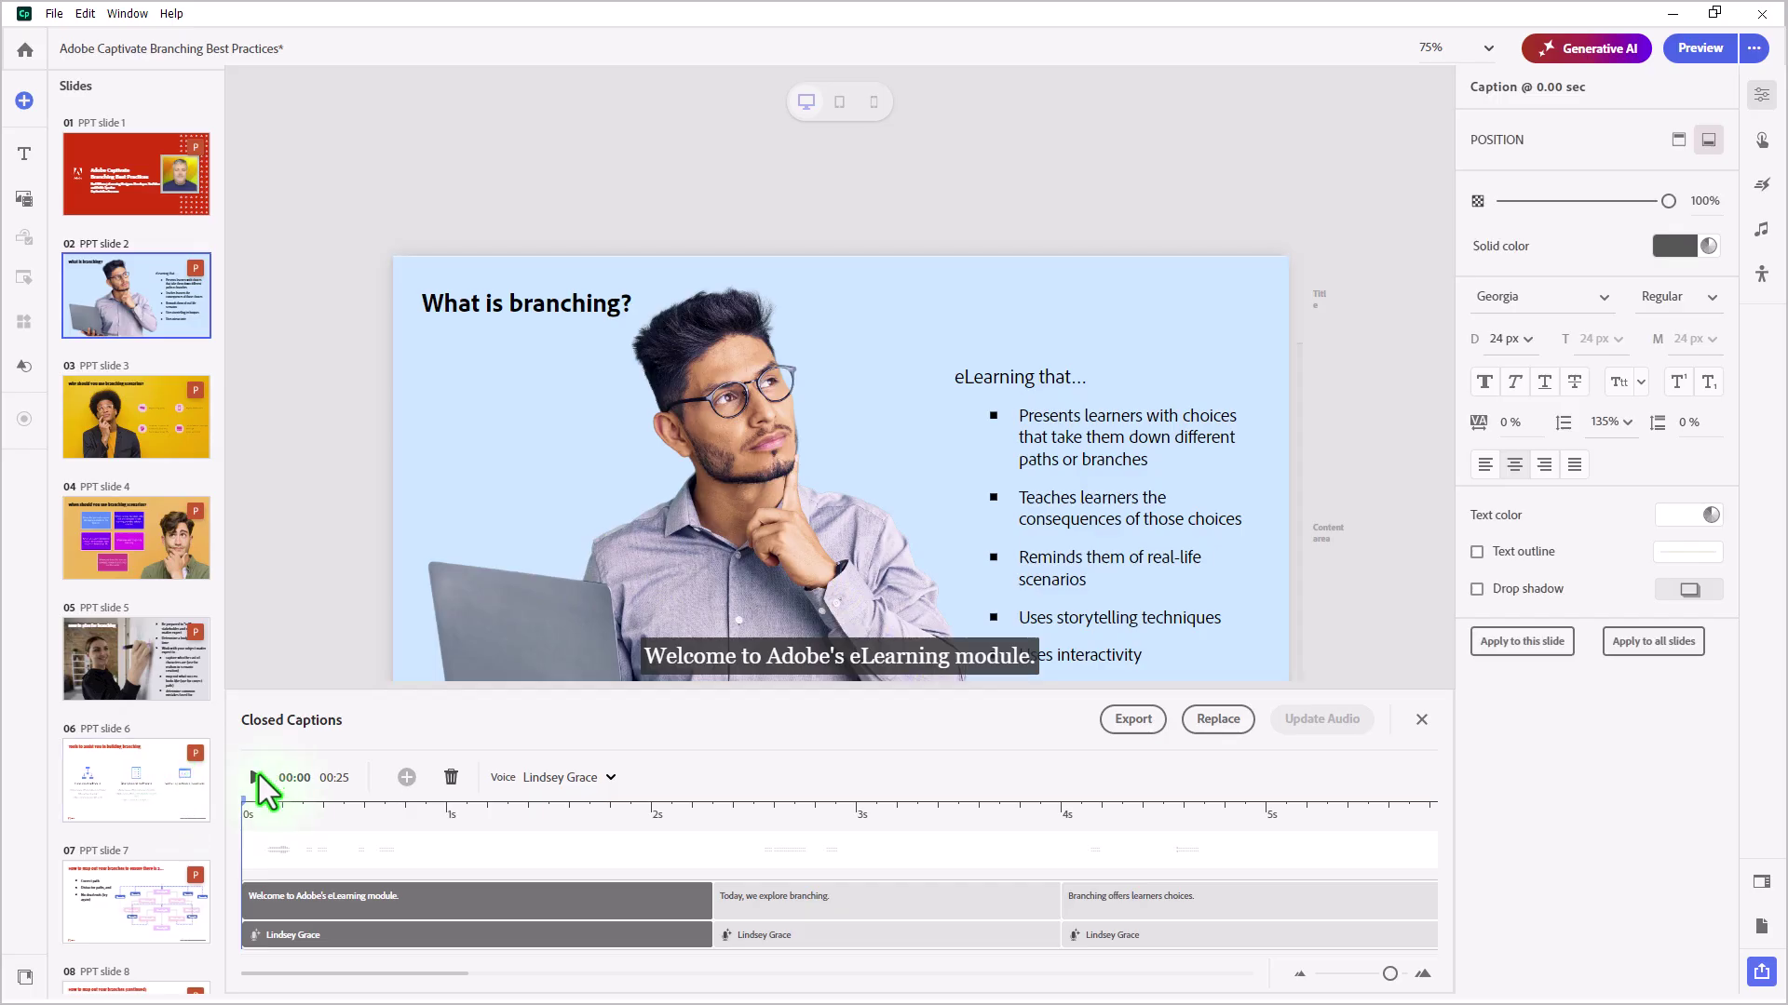
click(255, 777)
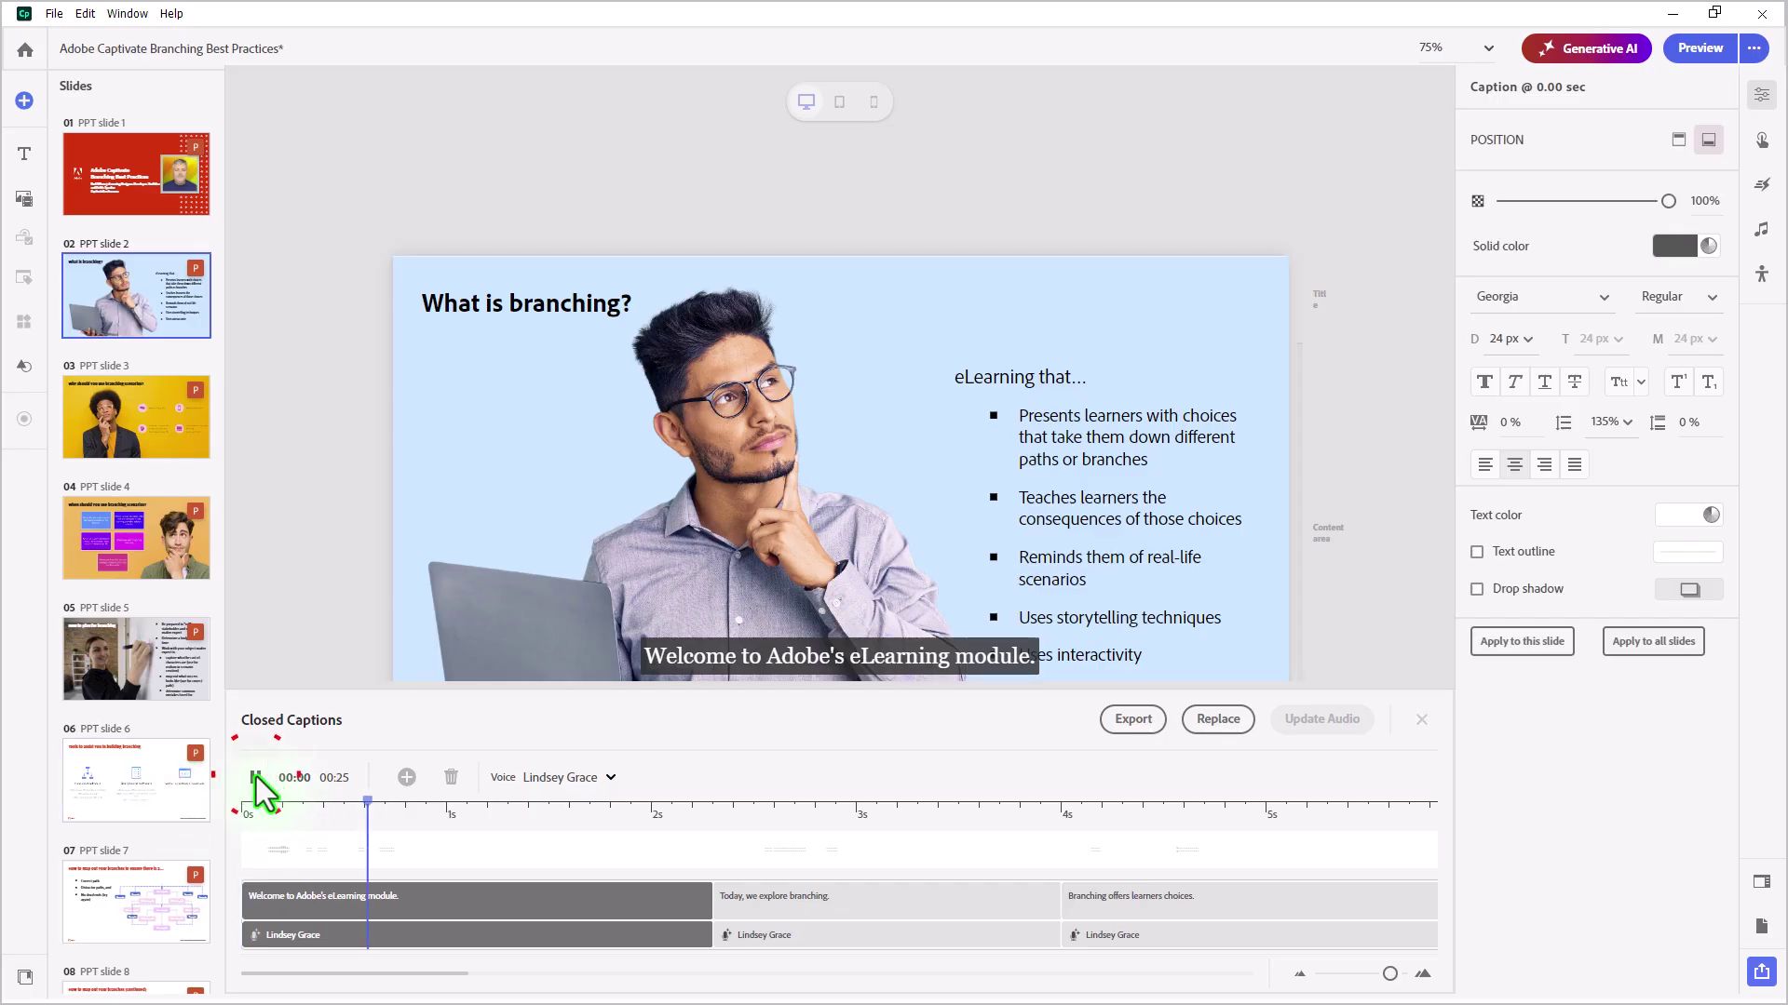